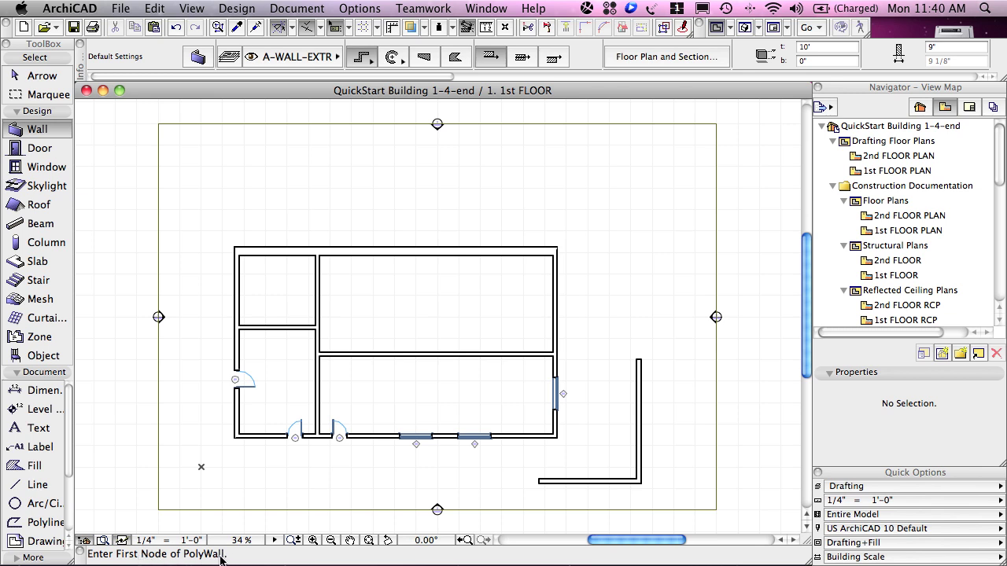
- Place a bent three-segment polywall right of the building and finish it with OK
{"action": "left_click", "coordinate": [580, 305]}
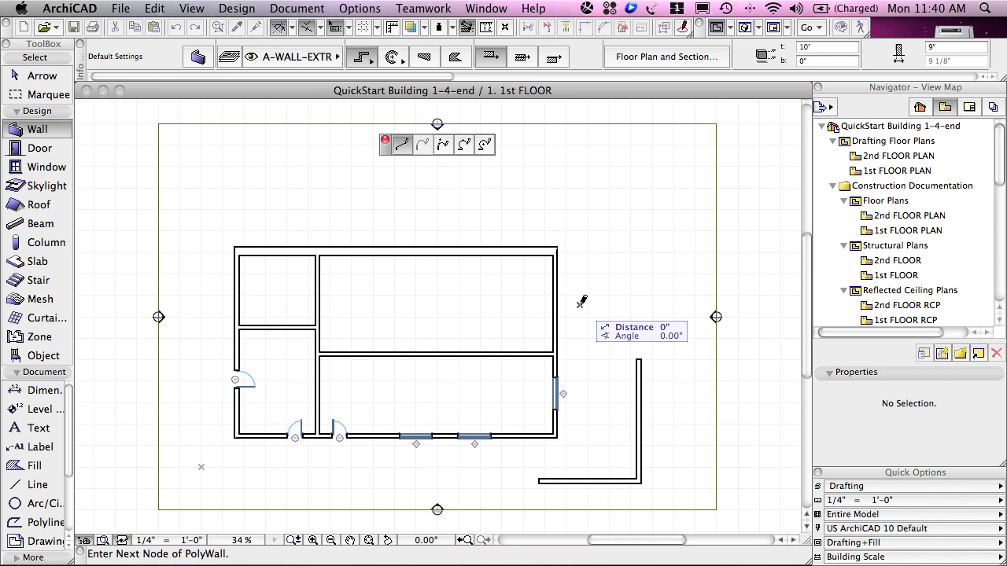
{"action": "left_click", "coordinate": [669, 291]}
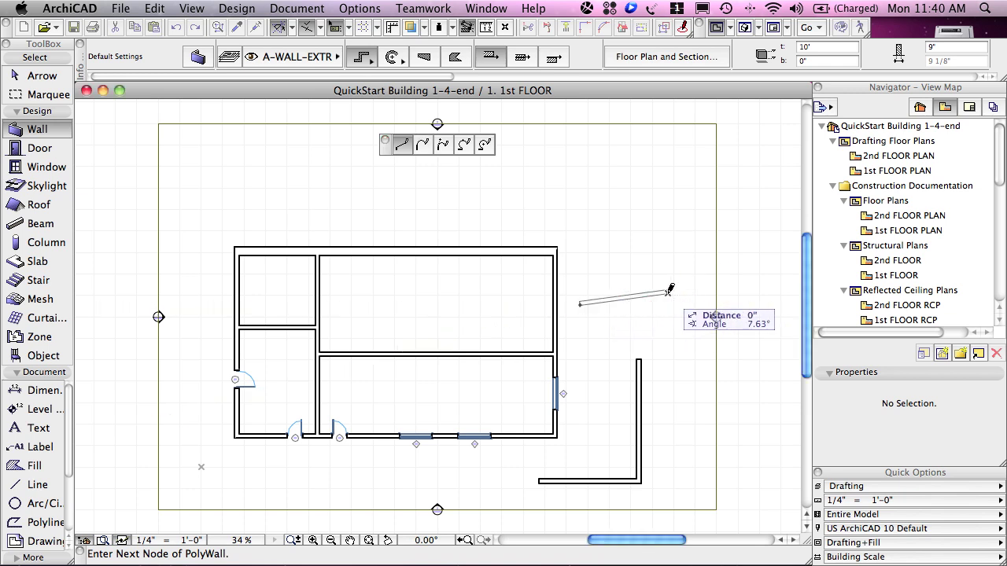
{"action": "left_click", "coordinate": [684, 223]}
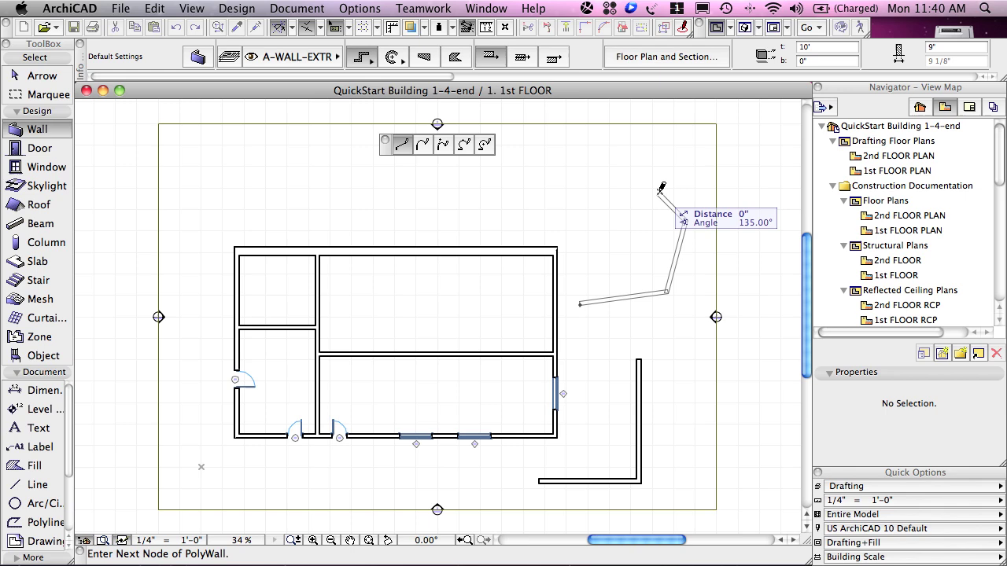
{"action": "right_click", "coordinate": [659, 190]}
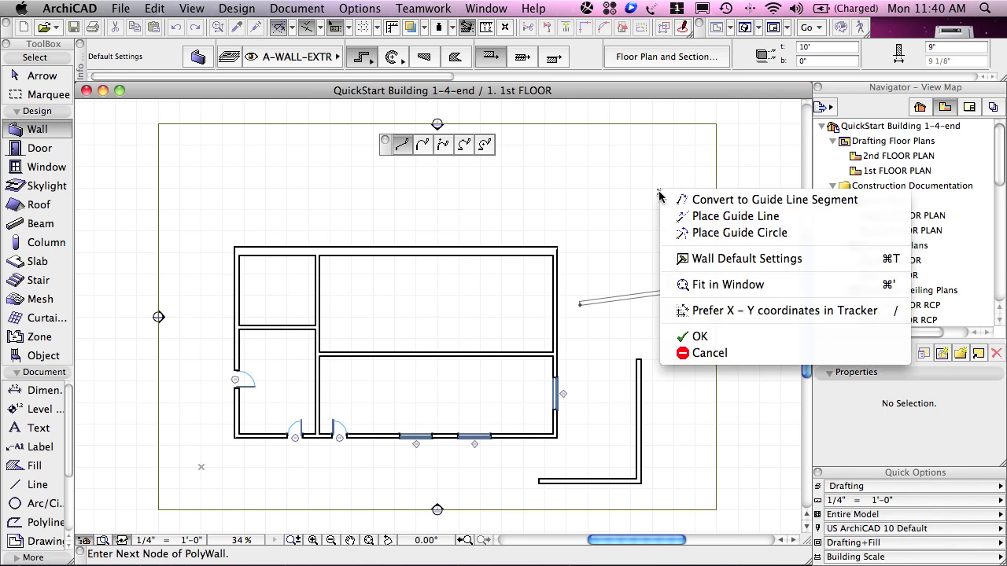
{"action": "left_click", "coordinate": [700, 337]}
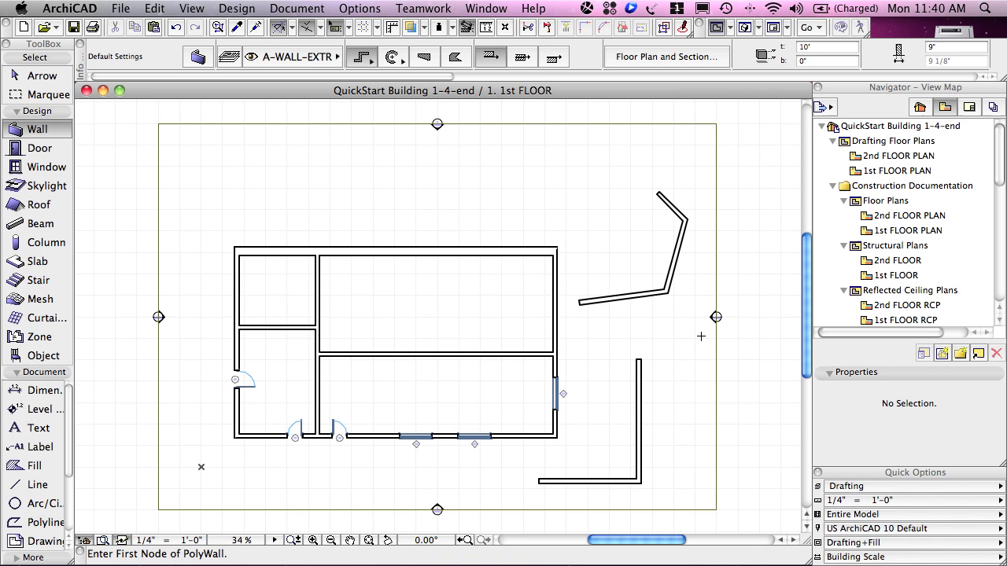
- Switch to the Arrow tool, close the status bar, then restore it via Window > Palettes > Statusbar
{"action": "left_click", "coordinate": [35, 76]}
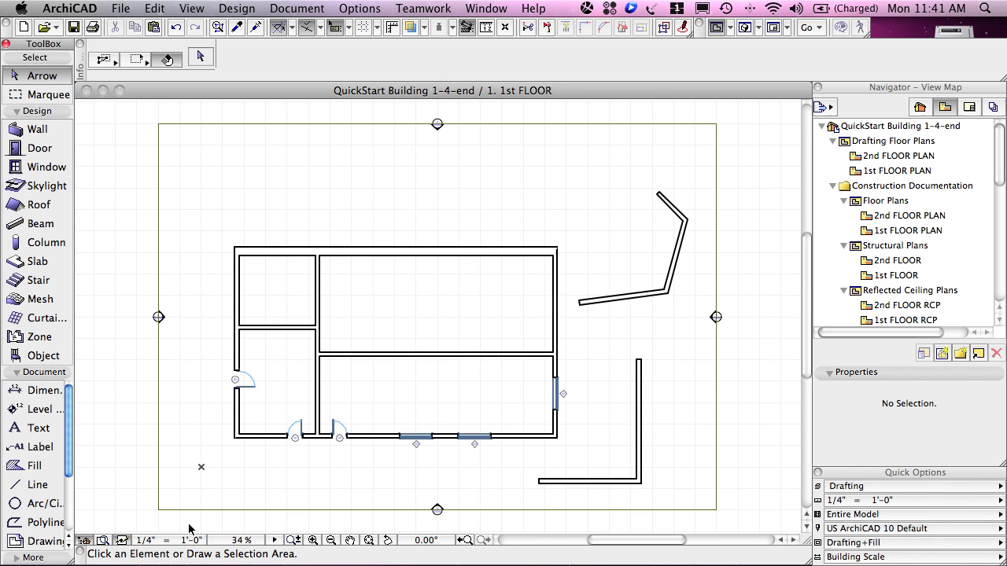
{"action": "left_click", "coordinate": [81, 554]}
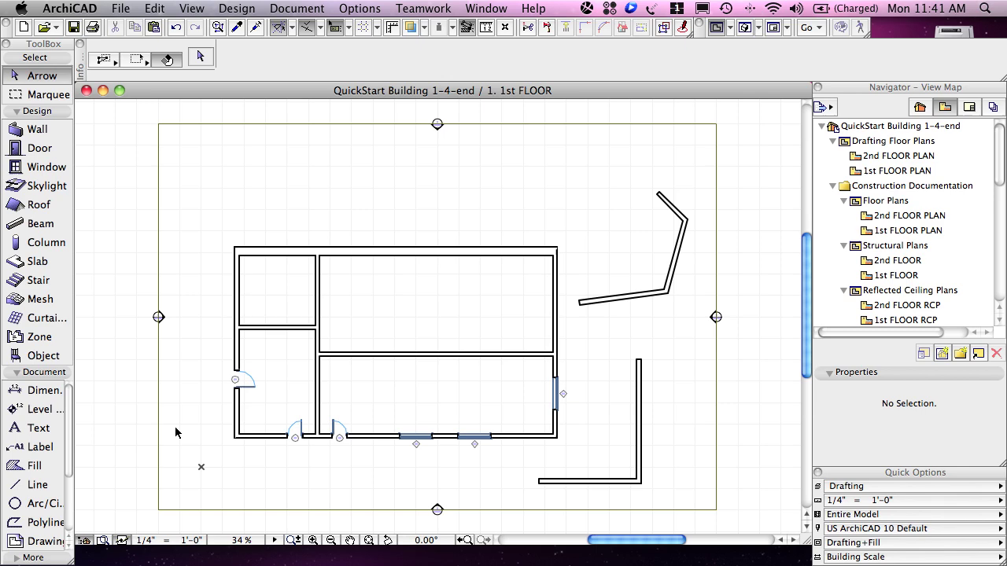
{"action": "left_click", "coordinate": [481, 9]}
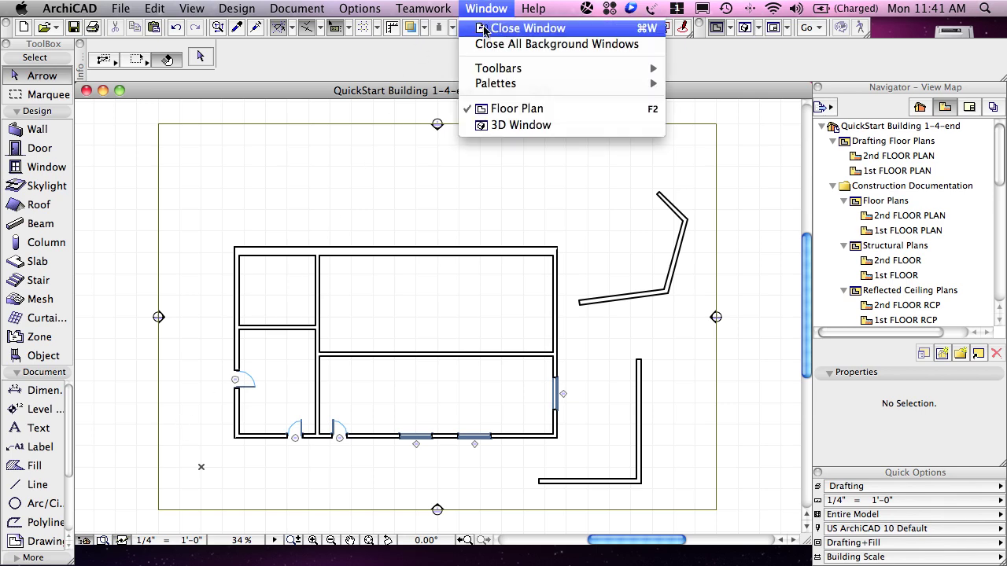
{"action": "mouse_move", "coordinate": [491, 85]}
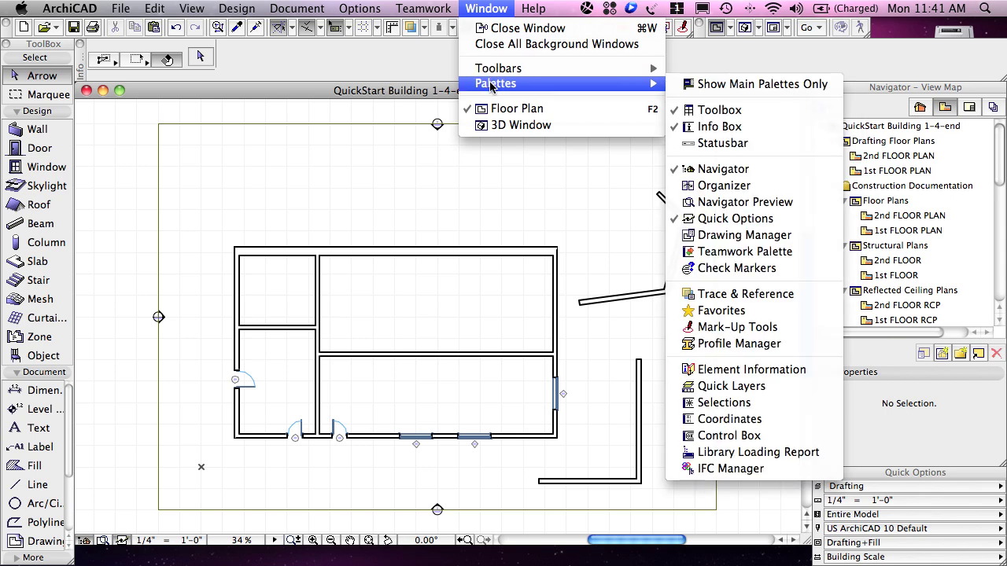
{"action": "left_click", "coordinate": [719, 144]}
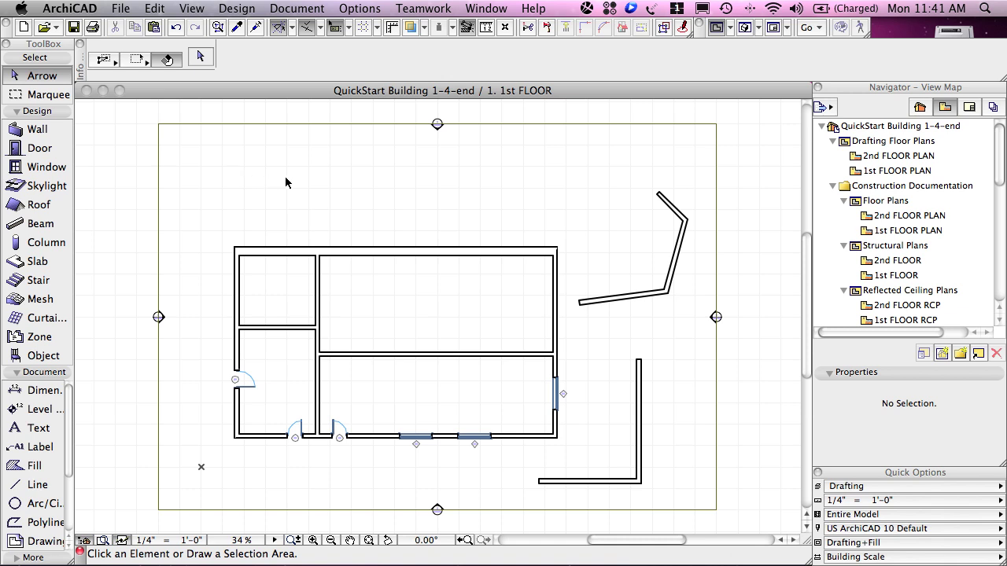
- Apply the Standard Palettes 14 palette scheme in Work Environment settings and confirm with OK
{"action": "left_click", "coordinate": [355, 10]}
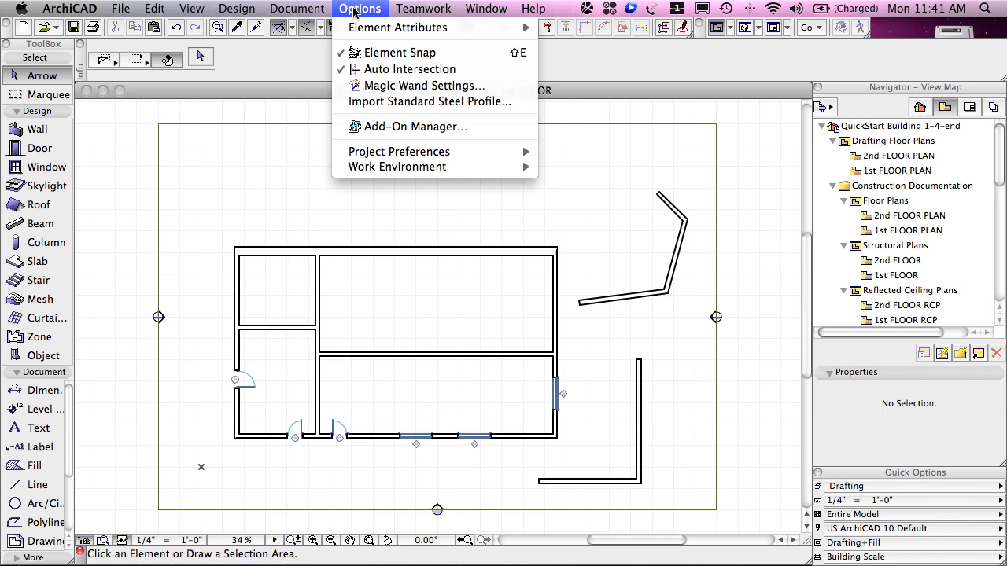
{"action": "mouse_move", "coordinate": [368, 169]}
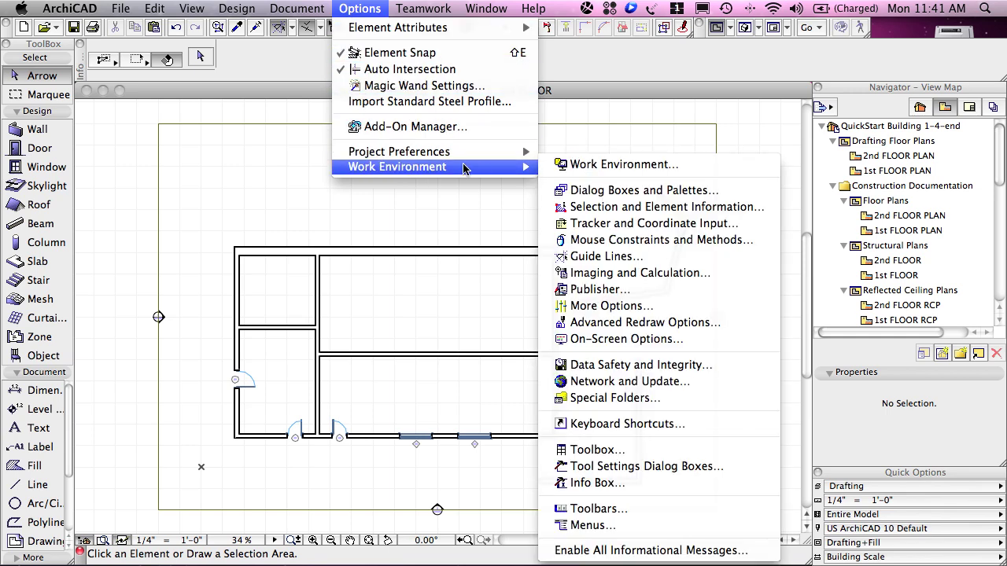
{"action": "left_click", "coordinate": [593, 166]}
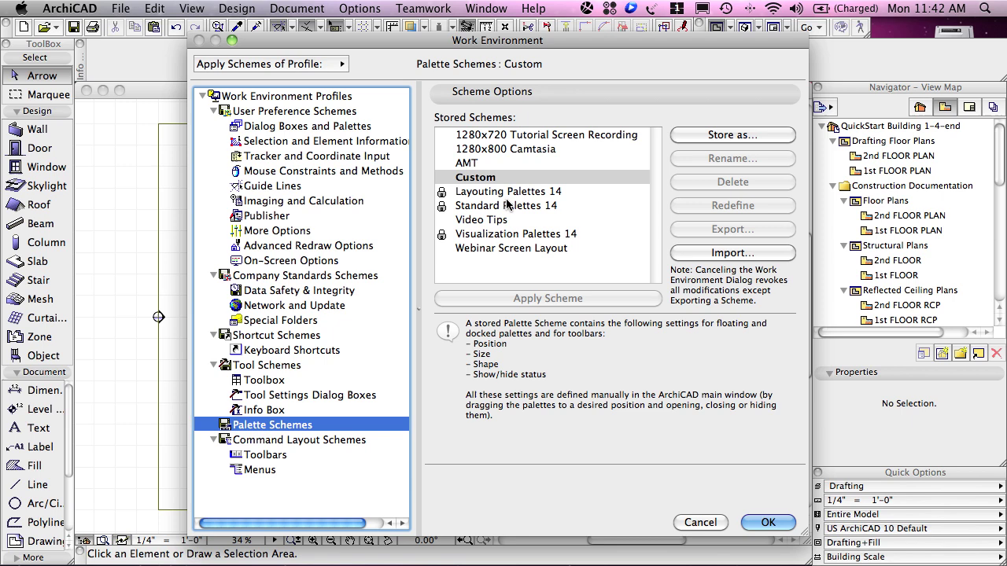
{"action": "left_click", "coordinate": [476, 208]}
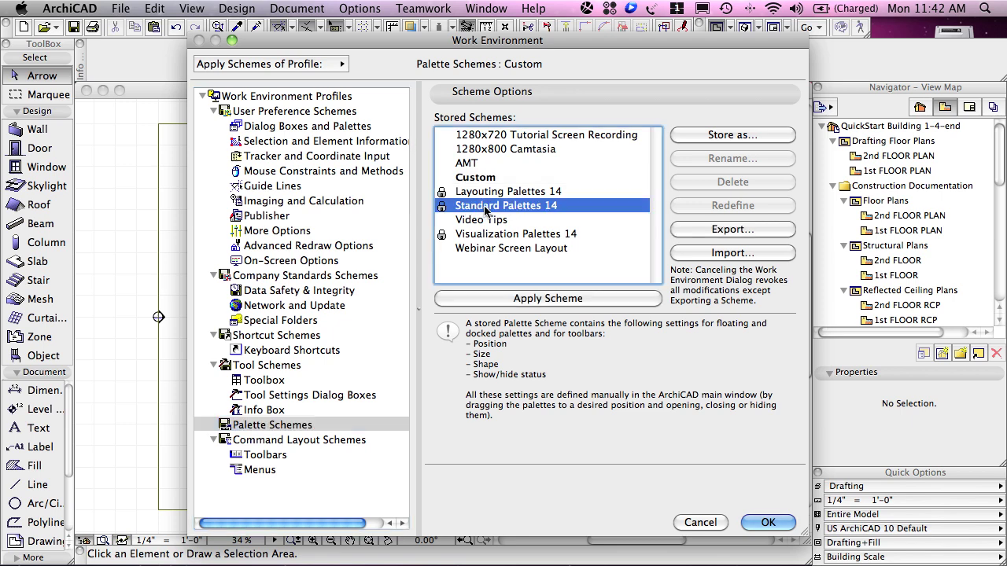
{"action": "left_click", "coordinate": [547, 299]}
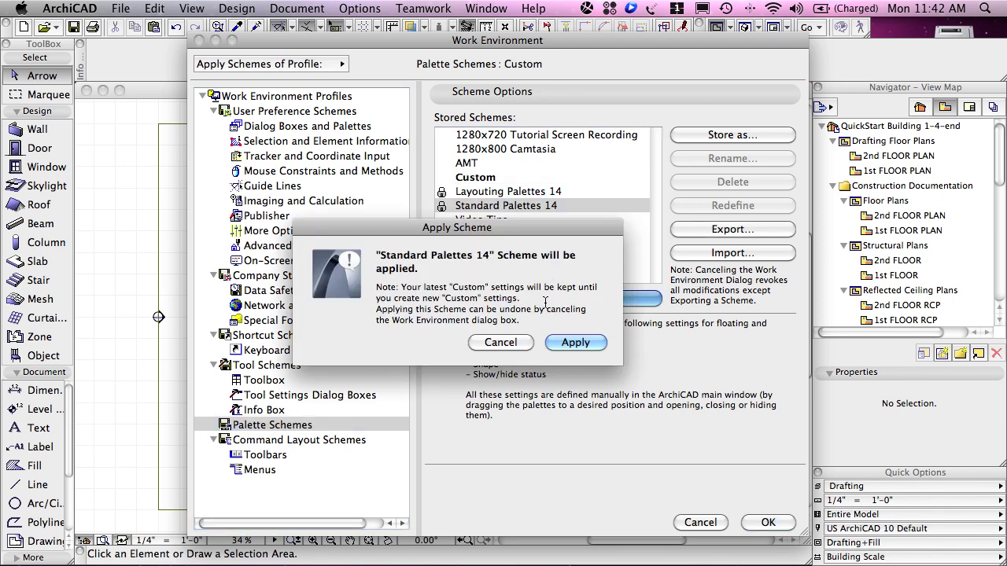
{"action": "left_click", "coordinate": [570, 343]}
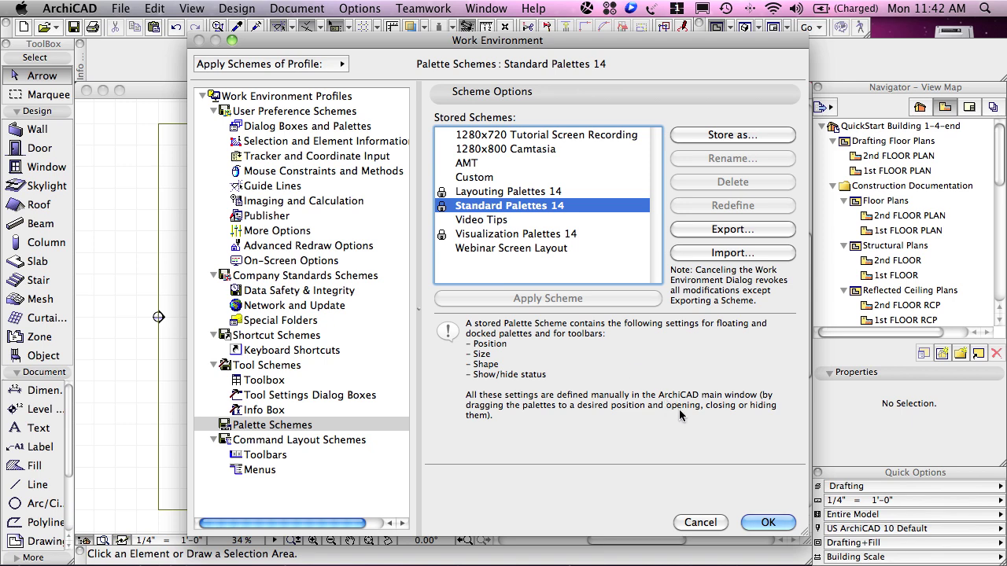
{"action": "left_click", "coordinate": [764, 525]}
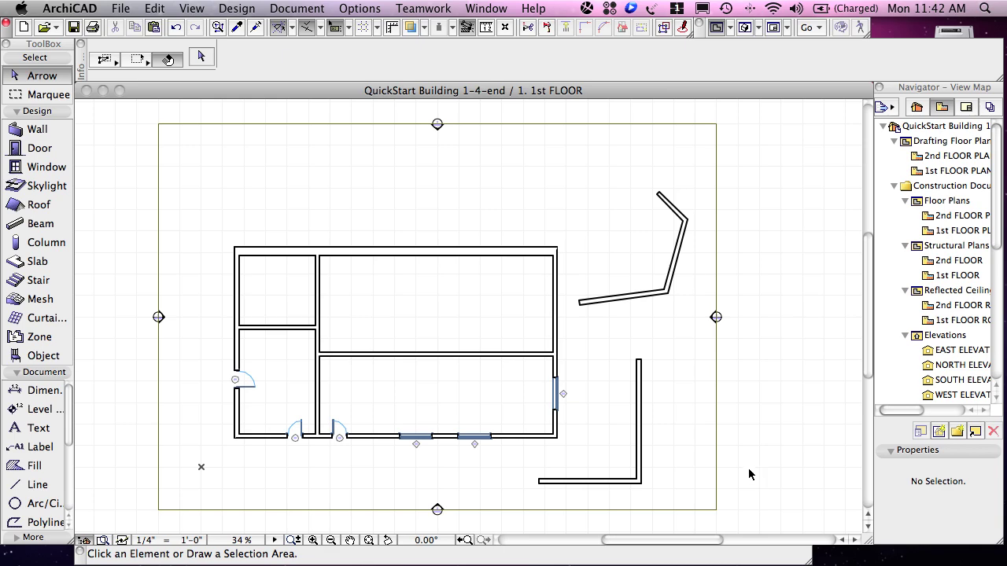
- Apply the schemes of the Standard Profile 14 work environment profile and confirm with OK
{"action": "left_click", "coordinate": [358, 9]}
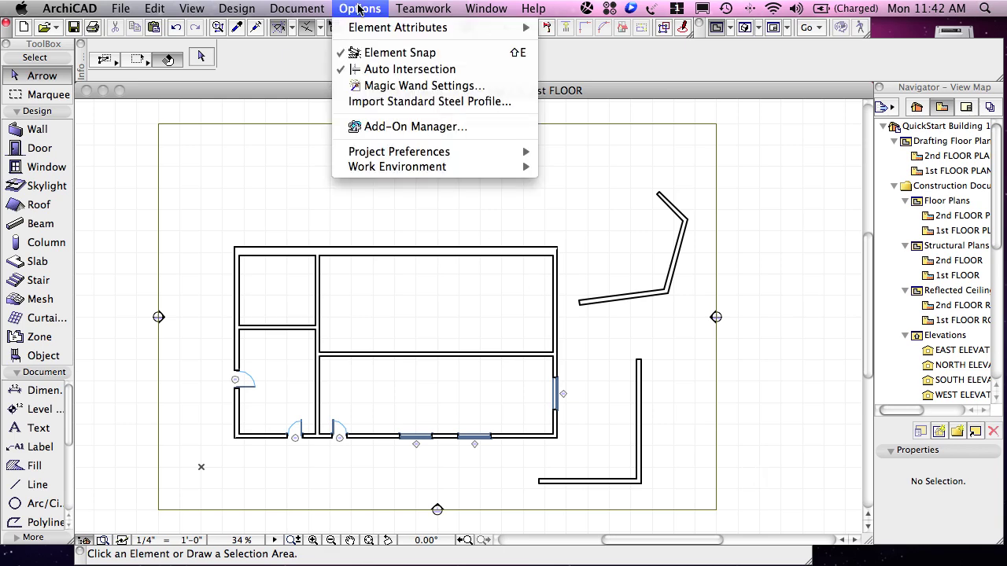
{"action": "mouse_move", "coordinate": [386, 167]}
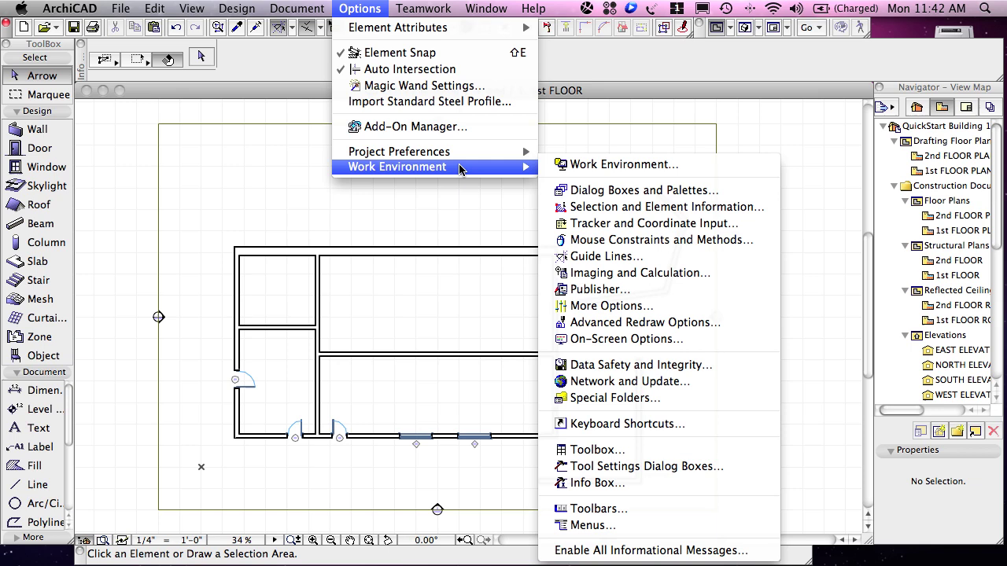
{"action": "left_click", "coordinate": [581, 165]}
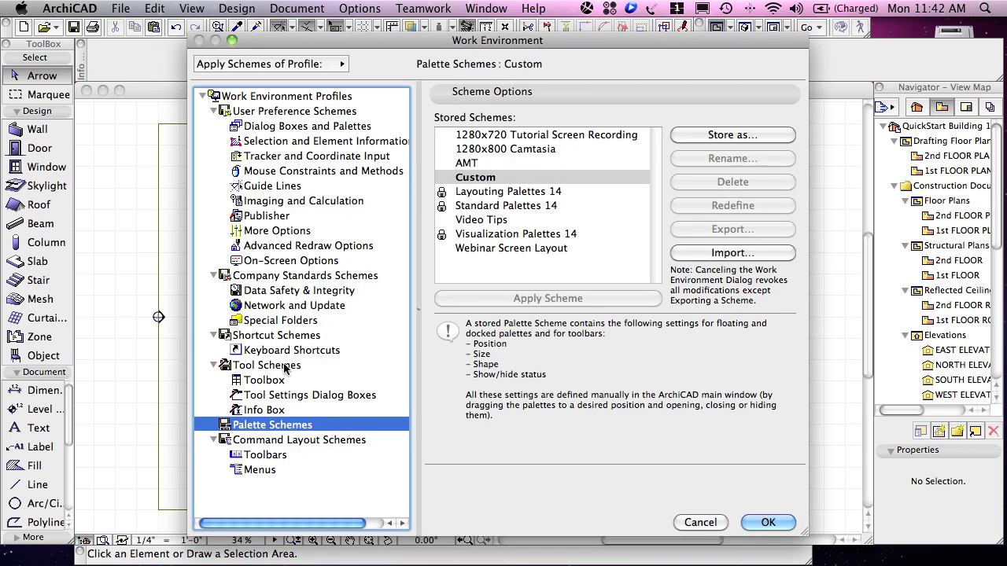
{"action": "left_click", "coordinate": [280, 96]}
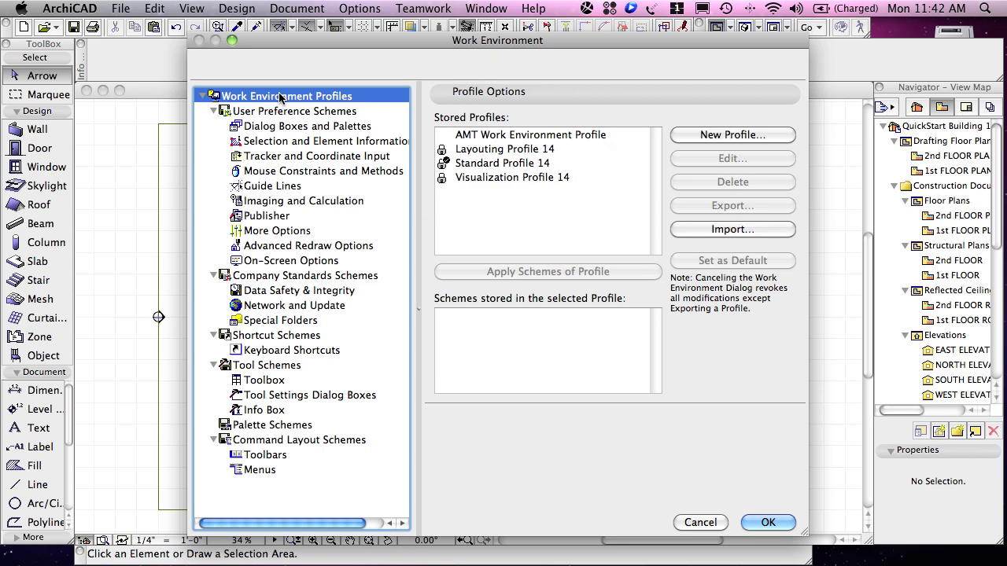
{"action": "left_click", "coordinate": [492, 166]}
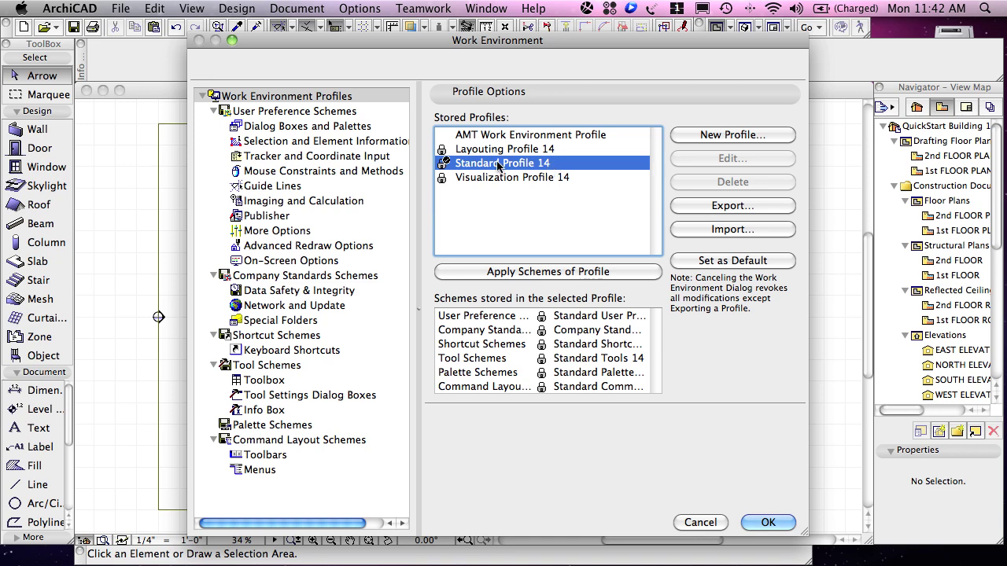
{"action": "left_click", "coordinate": [305, 98]}
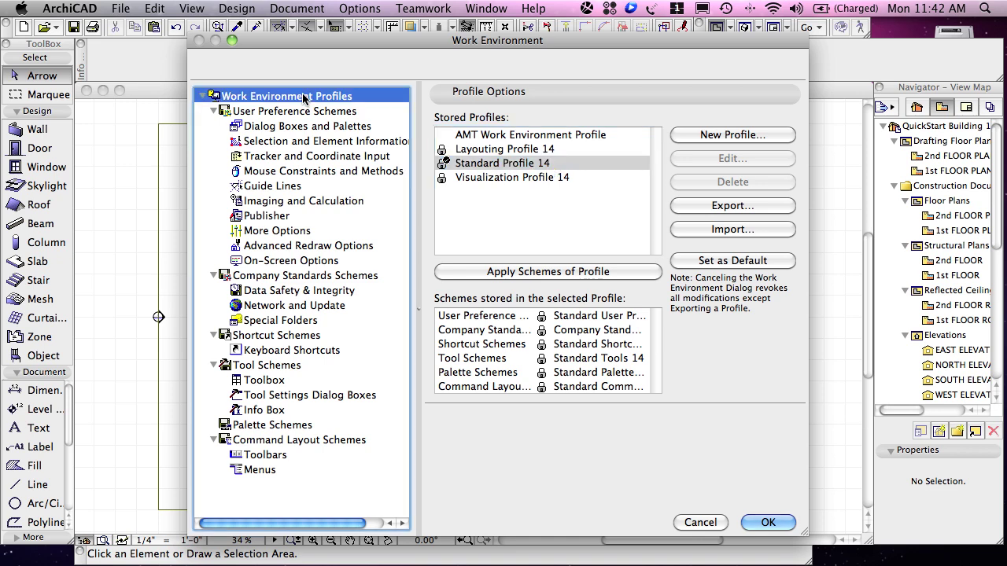
{"action": "left_click", "coordinate": [495, 164]}
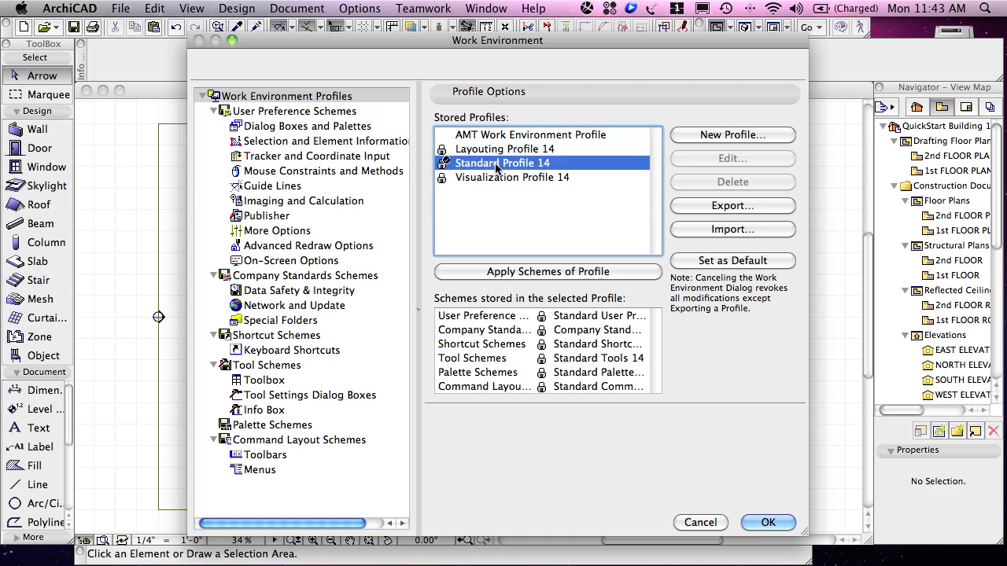
{"action": "left_click", "coordinate": [535, 273]}
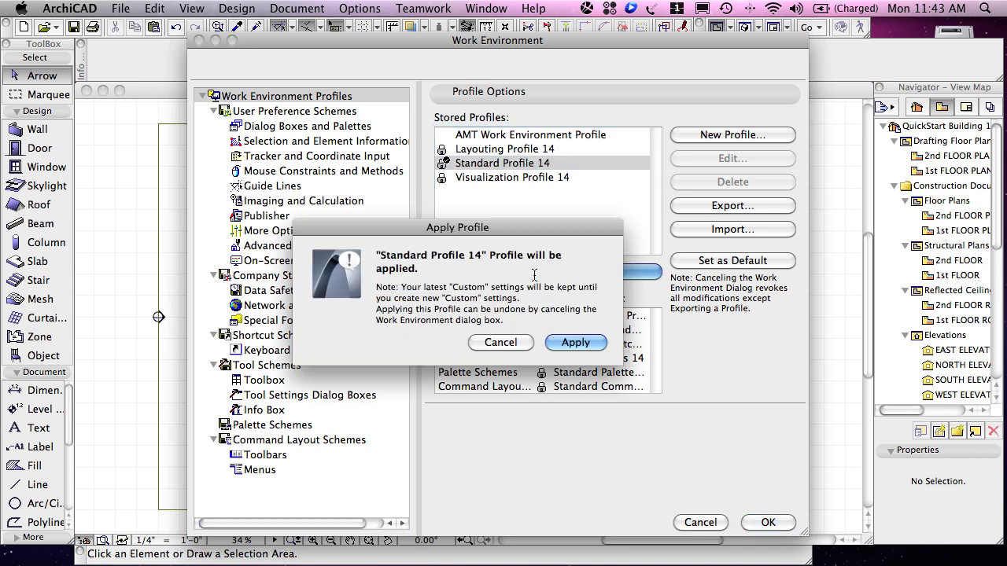
{"action": "left_click", "coordinate": [577, 344]}
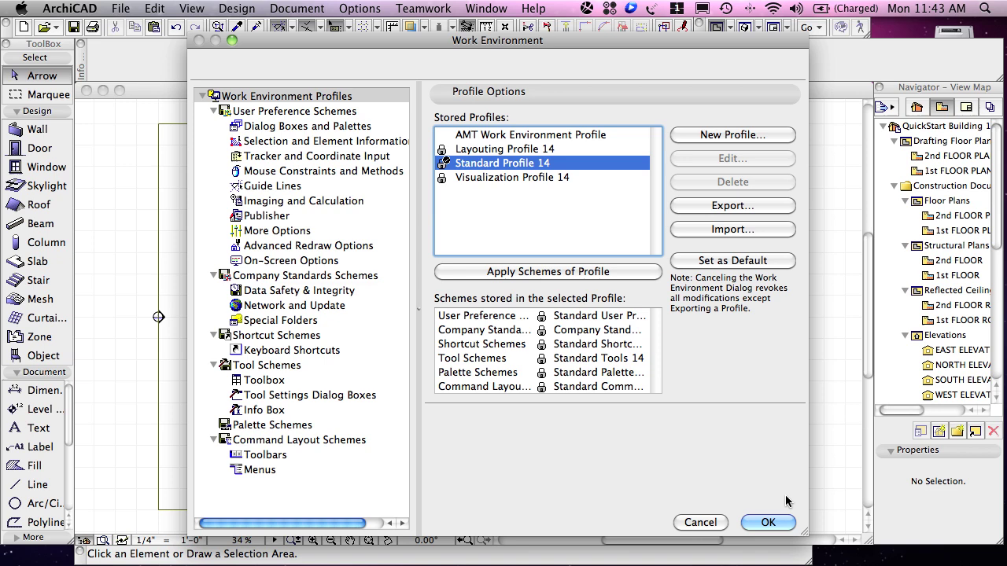
{"action": "left_click", "coordinate": [771, 523]}
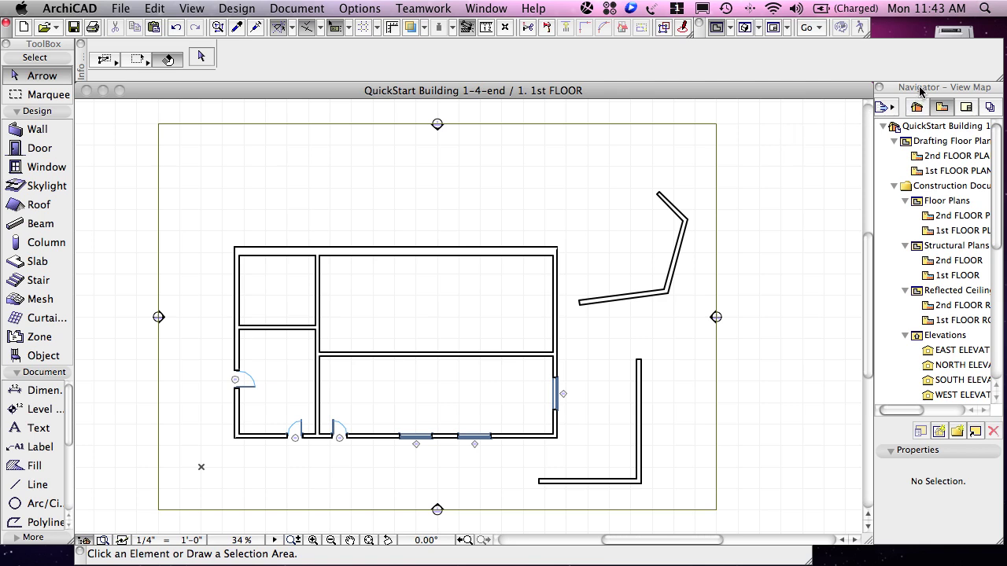
- Reposition and widen the Navigator palette, then maximize the 1st FLOOR plan window
{"action": "left_click_drag", "start_coordinate": [920, 88], "coordinate": [791, 110]}
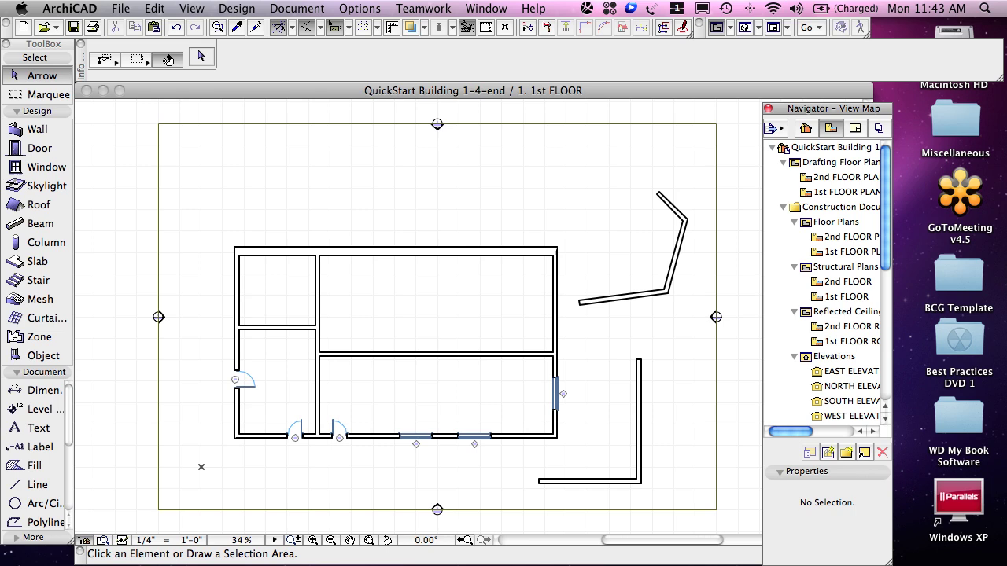
{"action": "left_click_drag", "start_coordinate": [891, 563], "coordinate": [934, 562]}
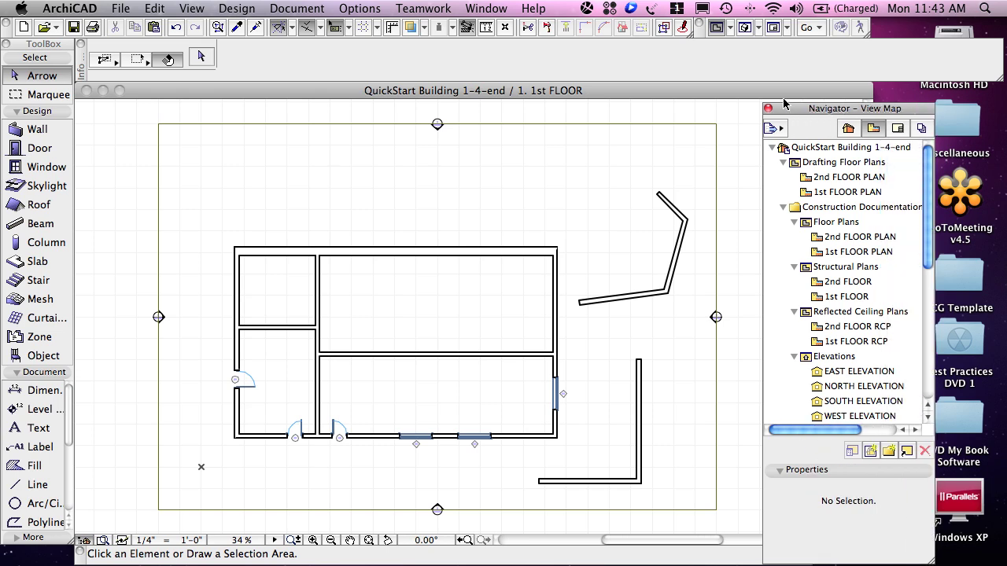
{"action": "left_click_drag", "start_coordinate": [854, 108], "coordinate": [925, 88]}
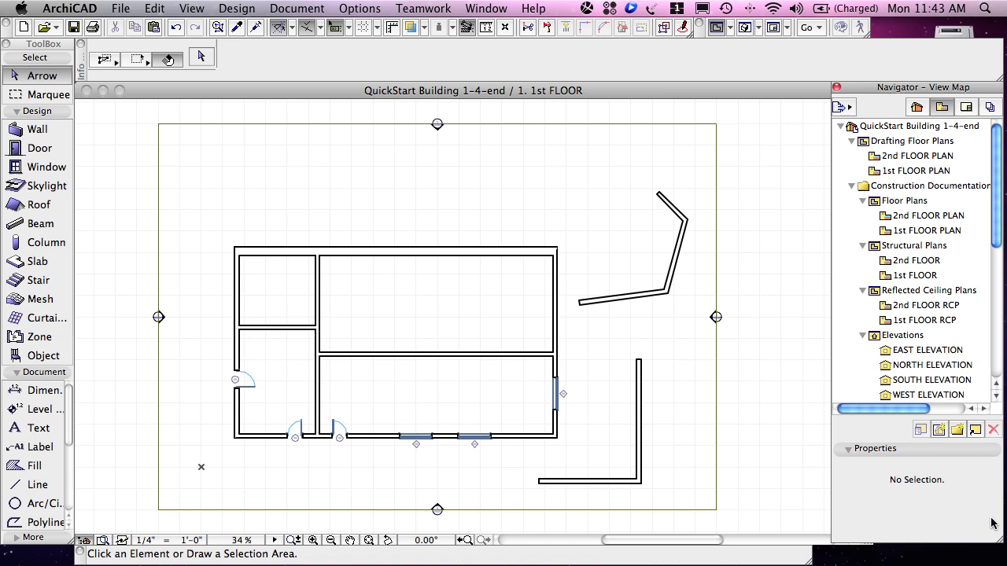
{"action": "left_click", "coordinate": [139, 91]}
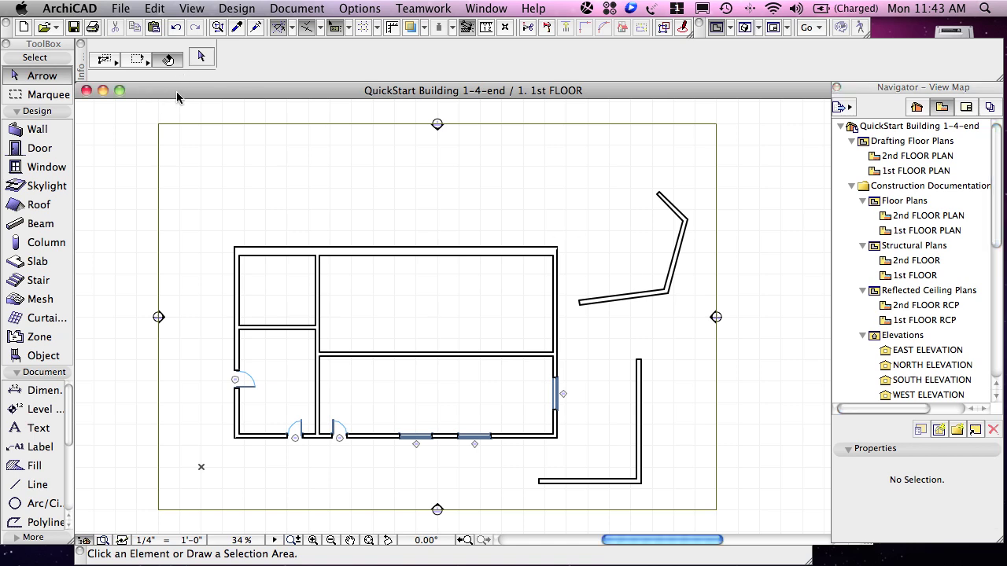
{"action": "left_click", "coordinate": [119, 92]}
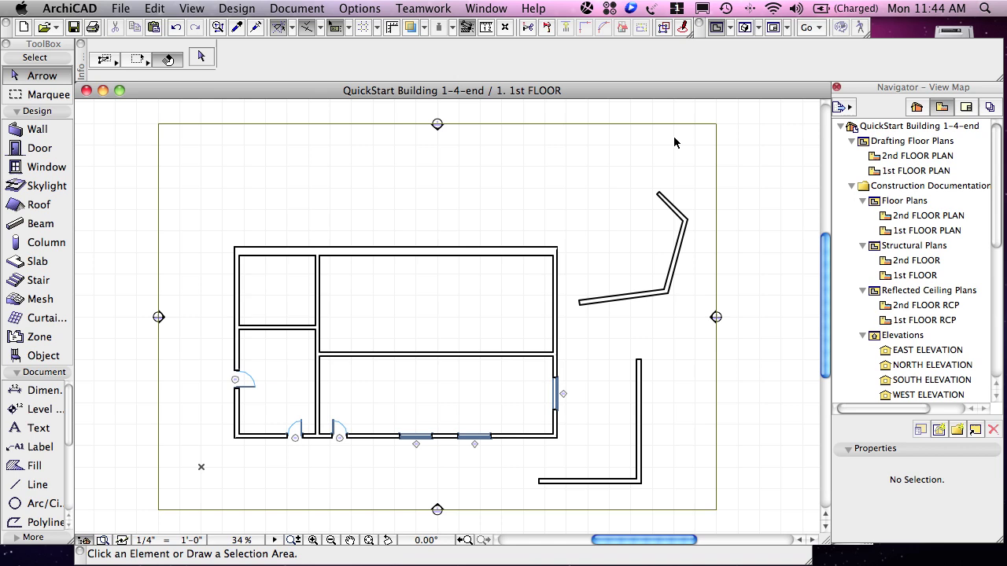
{"action": "left_click_drag", "start_coordinate": [831, 542], "coordinate": [751, 486]}
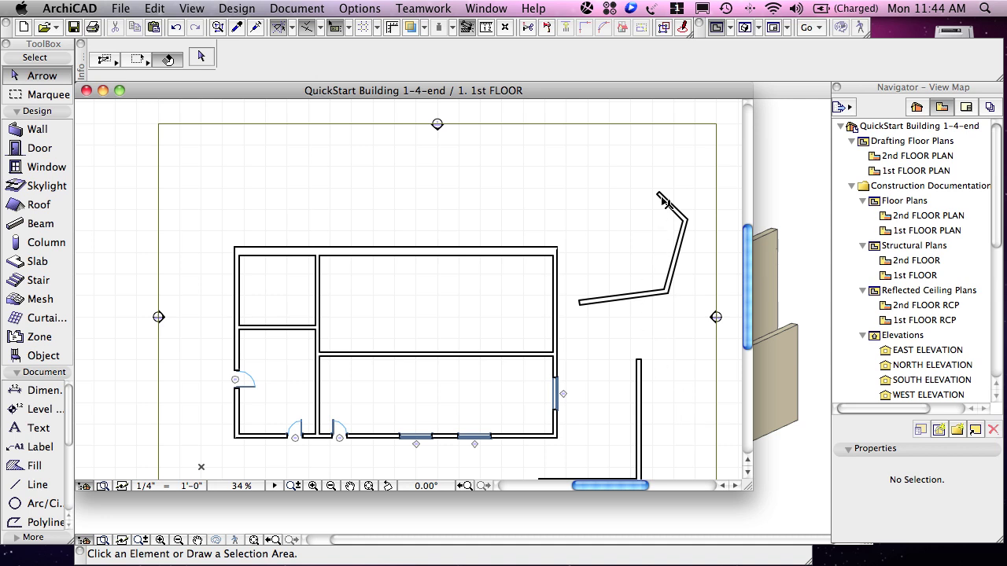
{"action": "left_click_drag", "start_coordinate": [595, 94], "coordinate": [646, 146]}
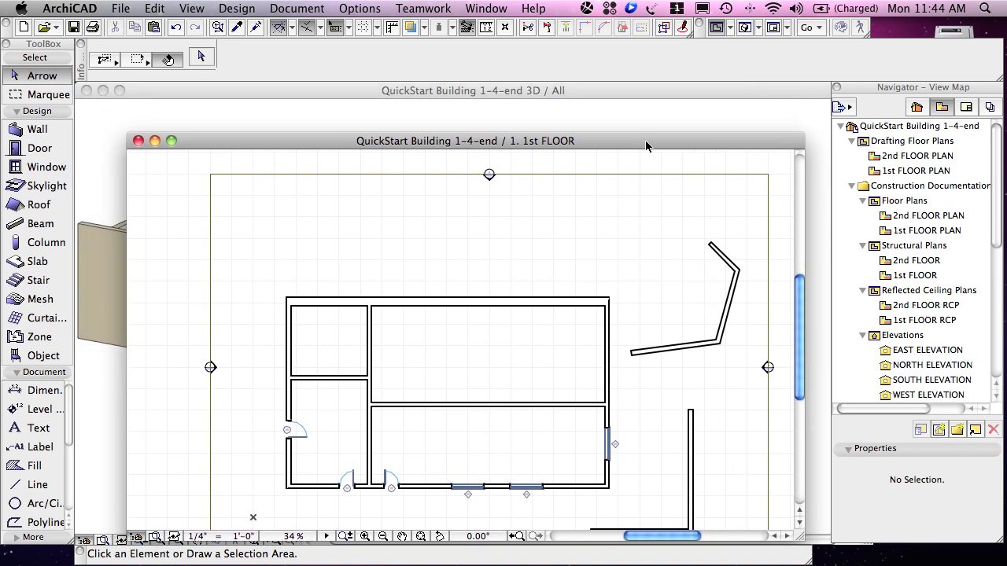
{"action": "left_click_drag", "start_coordinate": [533, 141], "coordinate": [474, 97]}
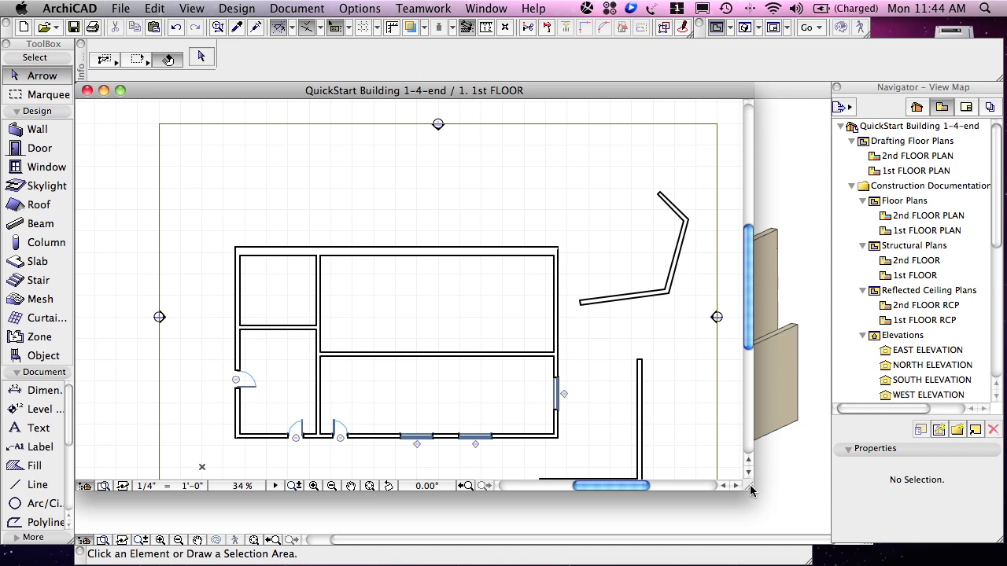
{"action": "left_click_drag", "start_coordinate": [751, 485], "coordinate": [774, 503]}
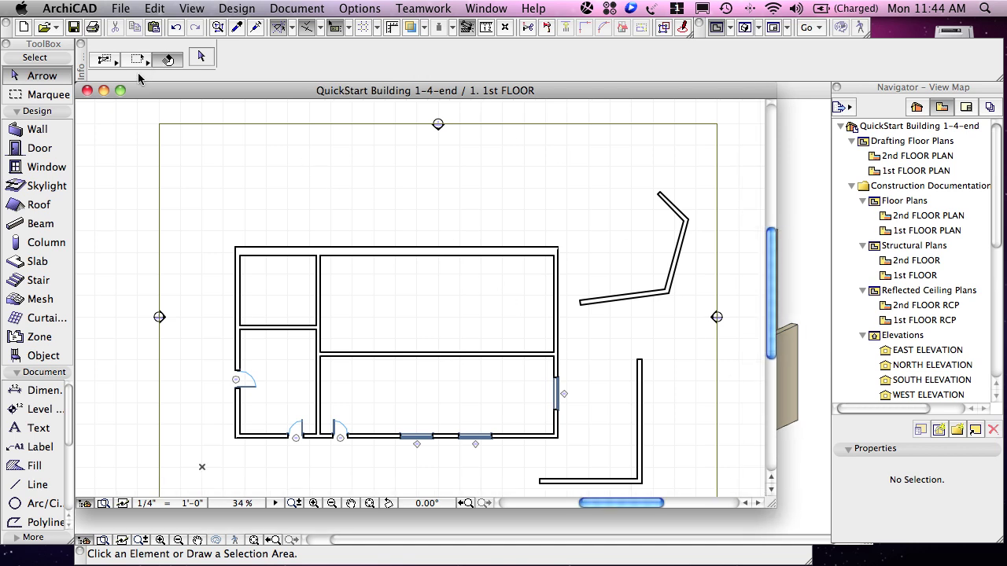
{"action": "left_click", "coordinate": [120, 91]}
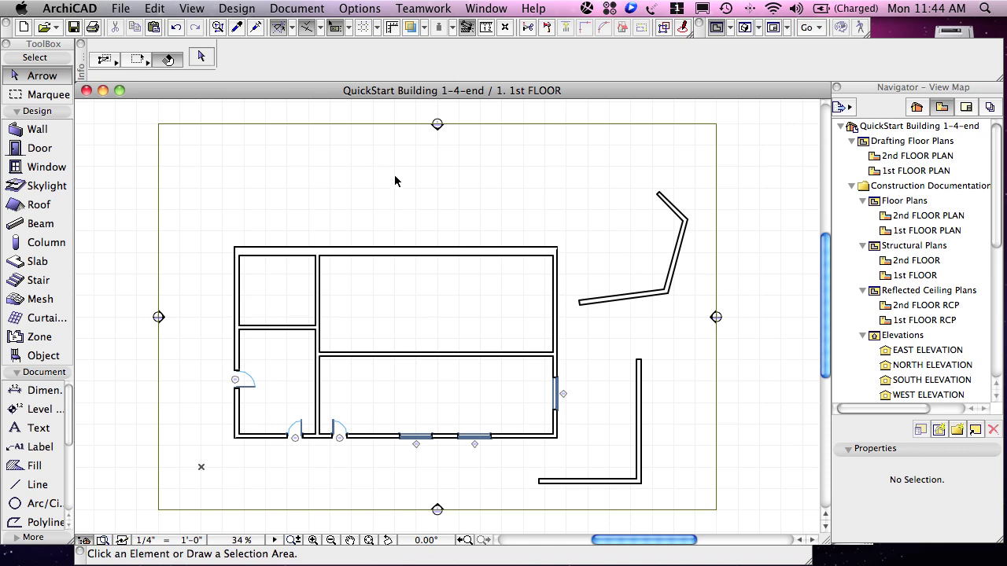
- Draw a four-segment stepped polywall above the building with the Wall tool
{"action": "left_click", "coordinate": [37, 130]}
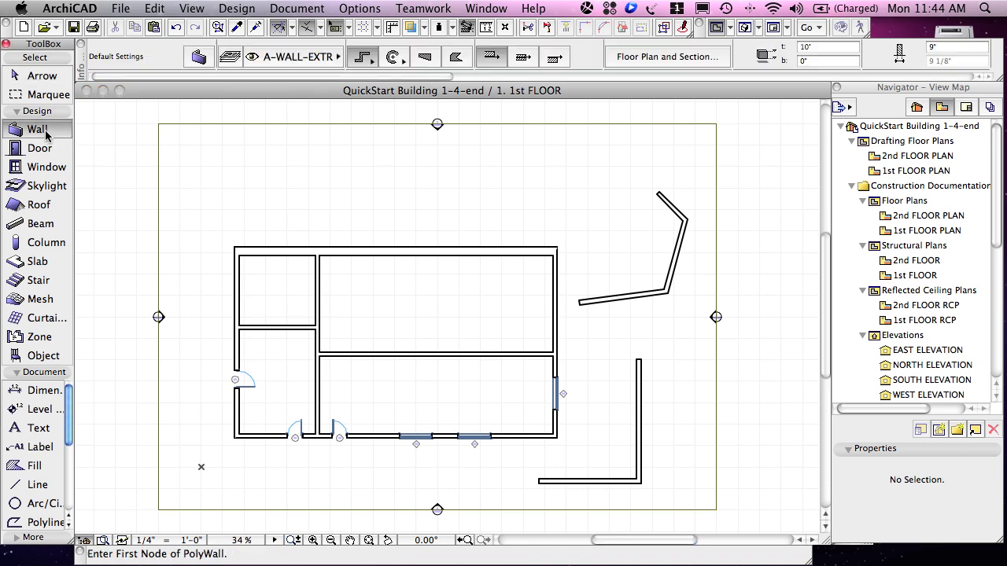
{"action": "left_click", "coordinate": [391, 219]}
{"action": "left_click", "coordinate": [501, 219]}
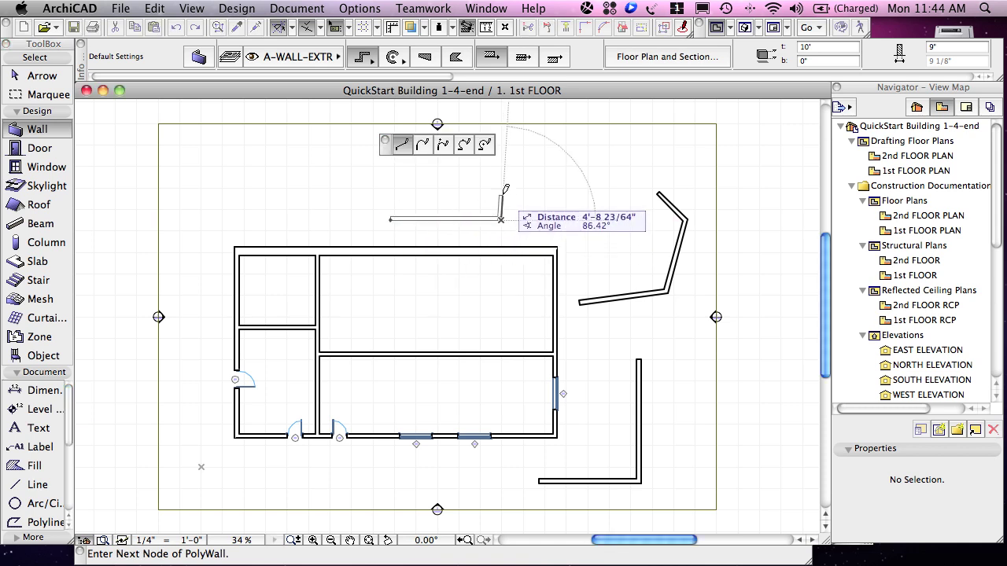
{"action": "left_click", "coordinate": [501, 186]}
{"action": "left_click", "coordinate": [535, 186]}
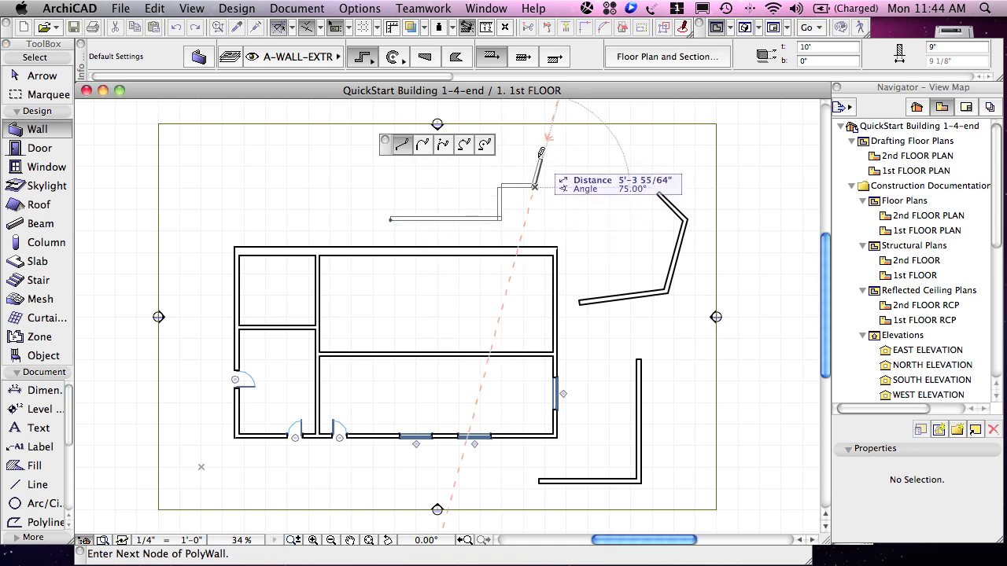
{"action": "double_click", "coordinate": [534, 139]}
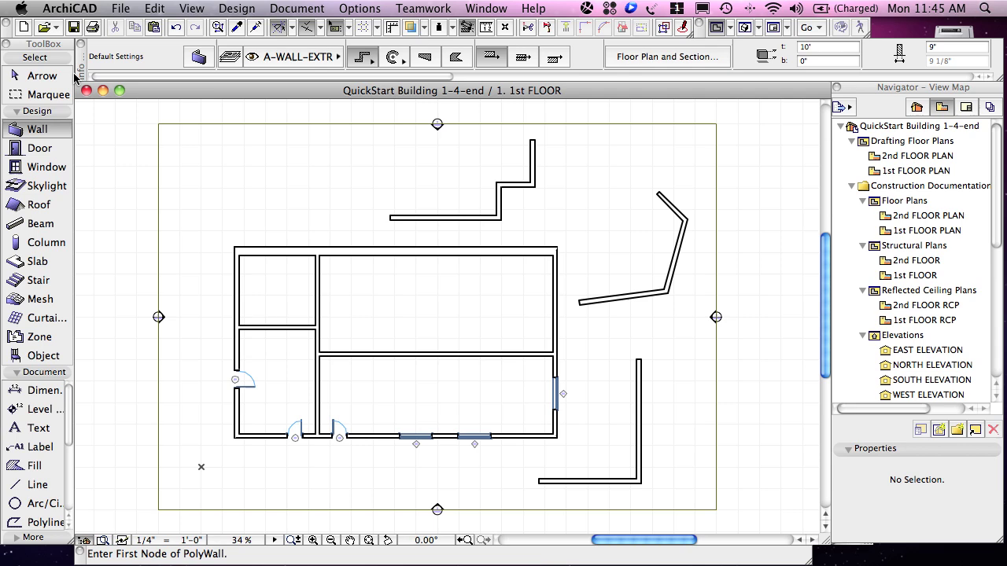
- Return to the Arrow tool, select the short horizontal wall segment, then deselect it
{"action": "left_click", "coordinate": [50, 77]}
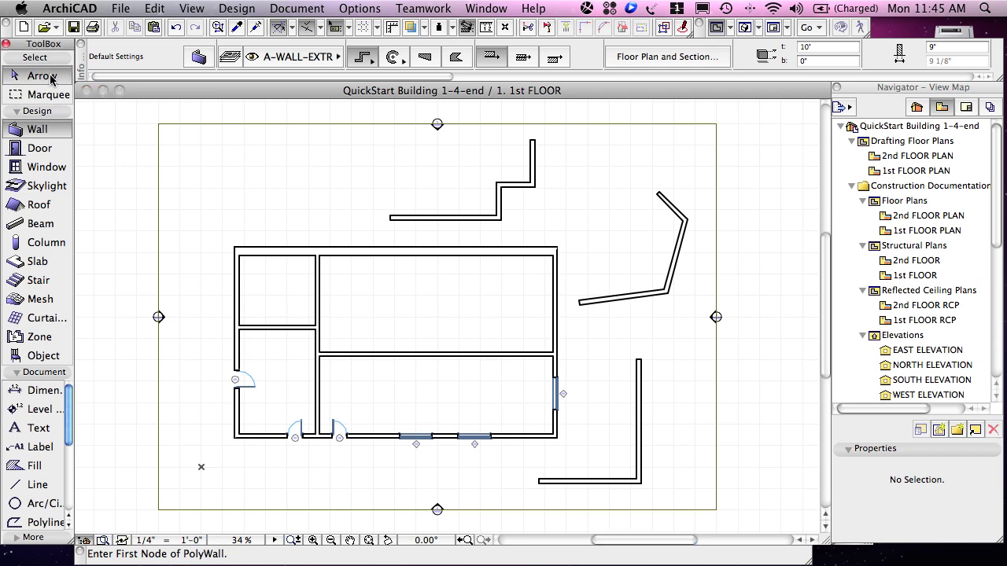
{"action": "left_click", "coordinate": [520, 190]}
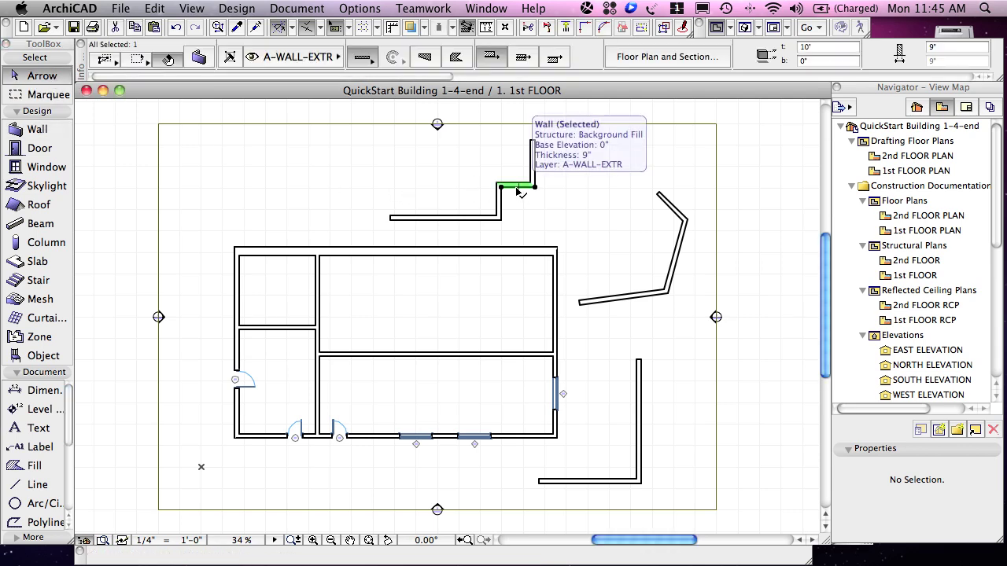
{"action": "key", "text": "Escape"}
- Box-select the four stepped wall segments and group them with Edit > Grouping > Group
{"action": "left_click", "coordinate": [551, 231]}
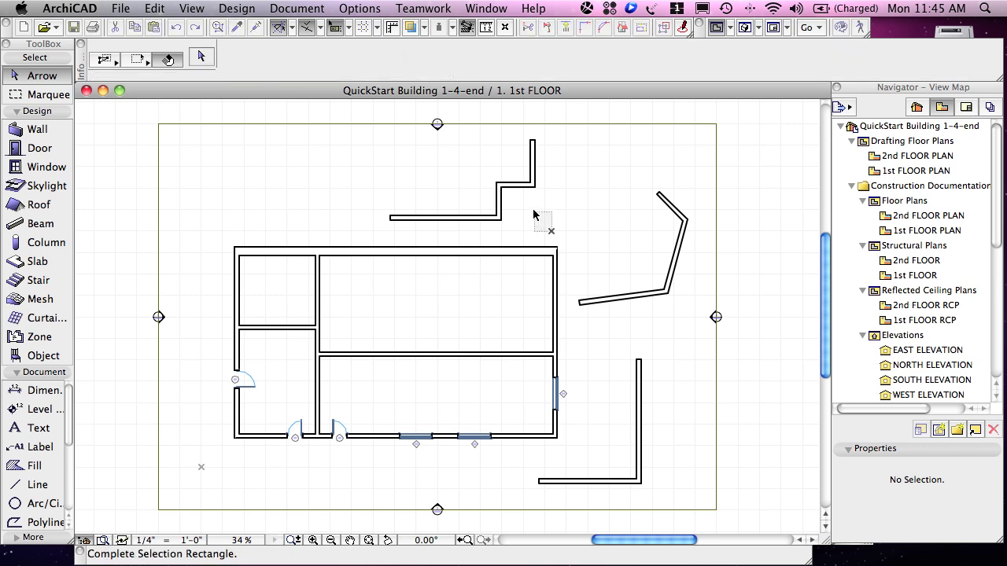
{"action": "left_click", "coordinate": [447, 173]}
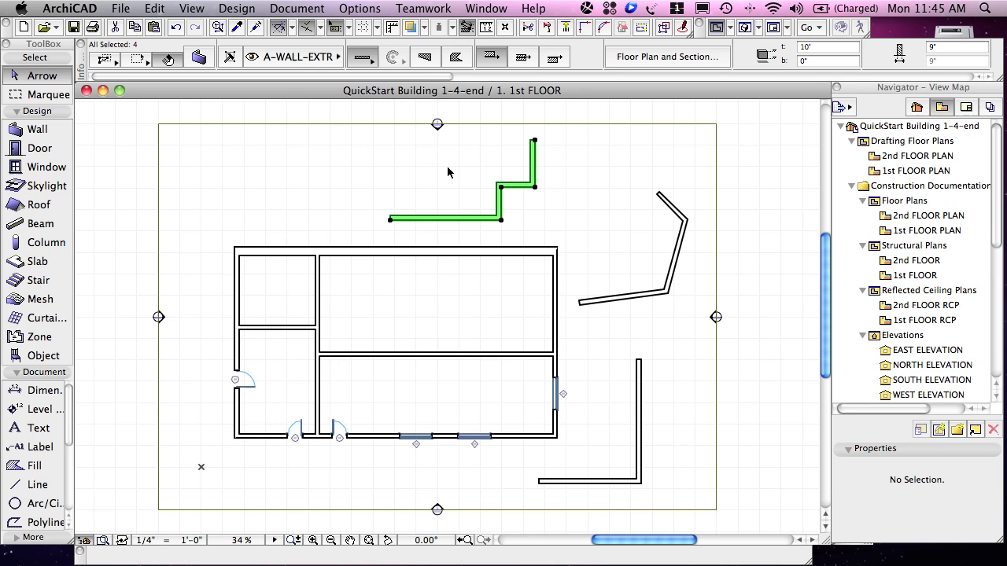
{"action": "left_click", "coordinate": [158, 10]}
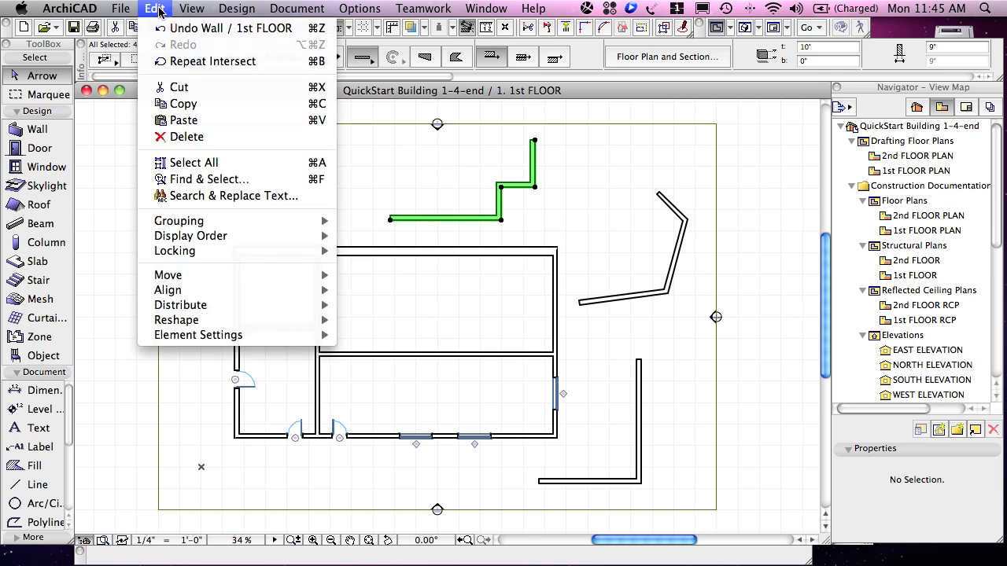
{"action": "mouse_move", "coordinate": [182, 223]}
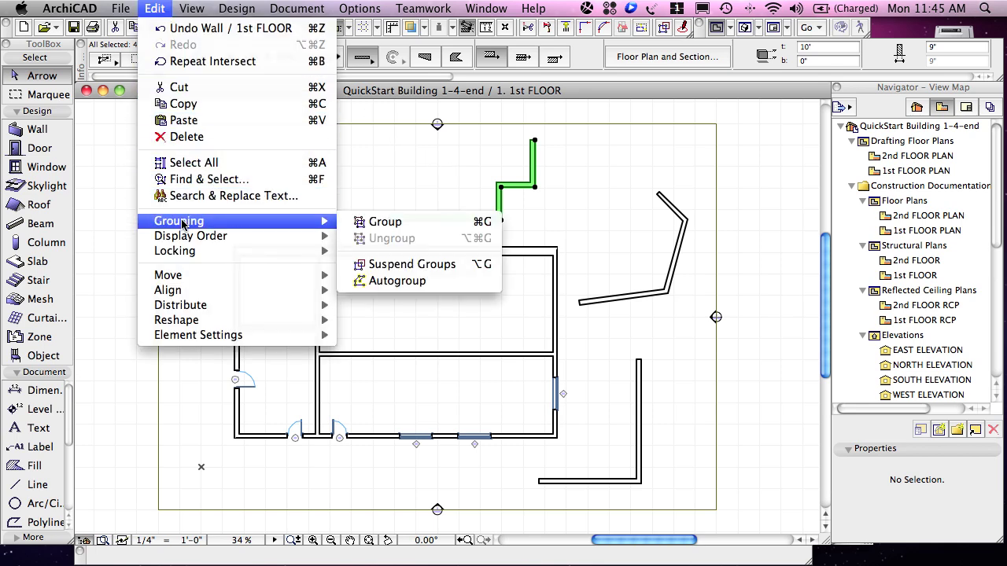
{"action": "left_click", "coordinate": [396, 227]}
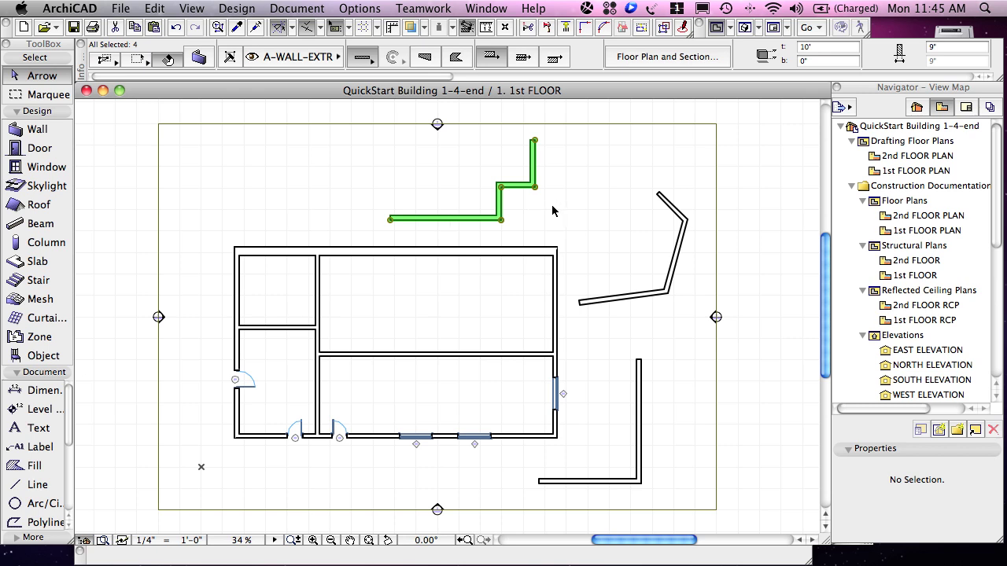
- Select the wall group and drag it from its corner slightly right and down
{"action": "key", "text": "Escape"}
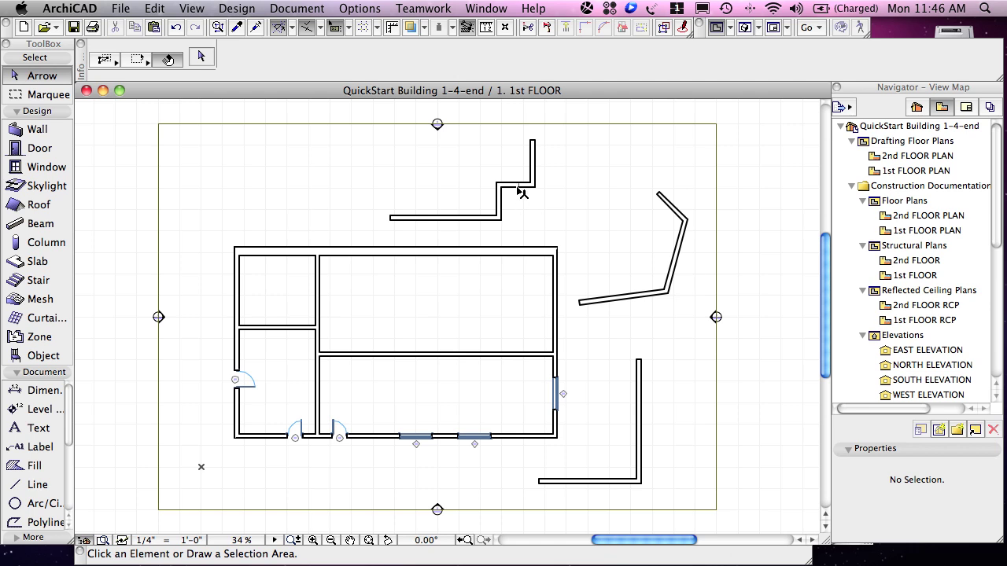
{"action": "left_click", "coordinate": [519, 188]}
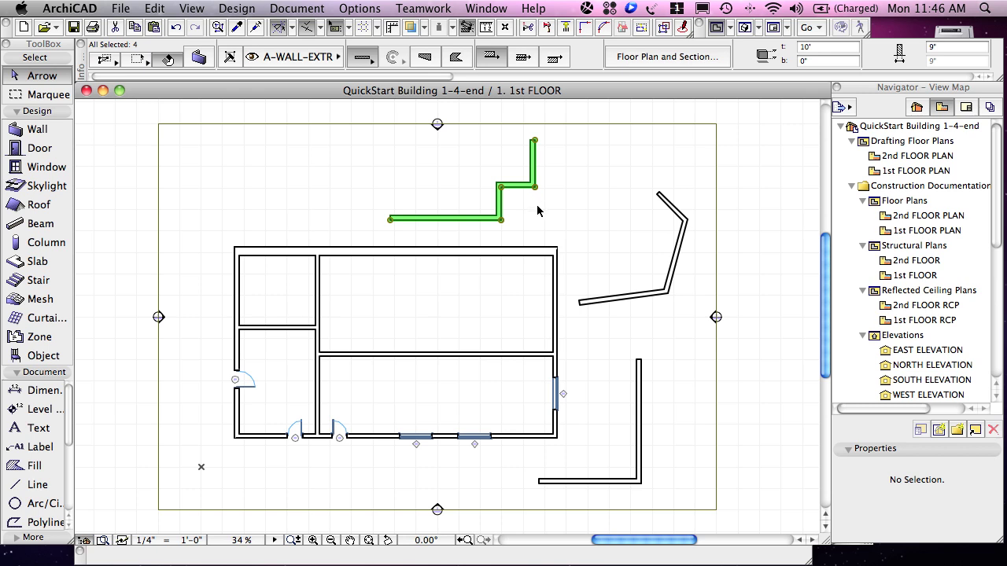
{"action": "left_click", "coordinate": [515, 188]}
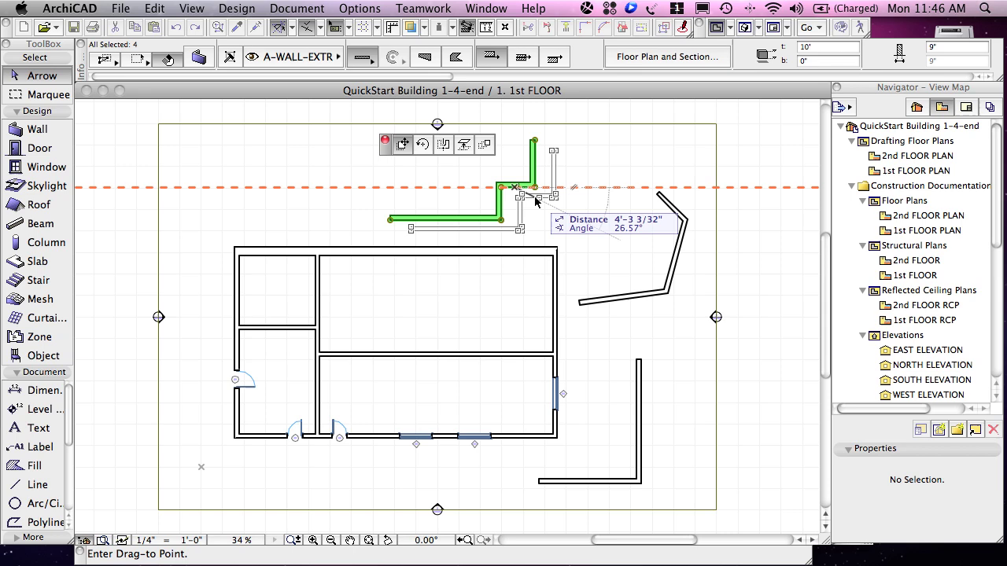
{"action": "left_click", "coordinate": [535, 197]}
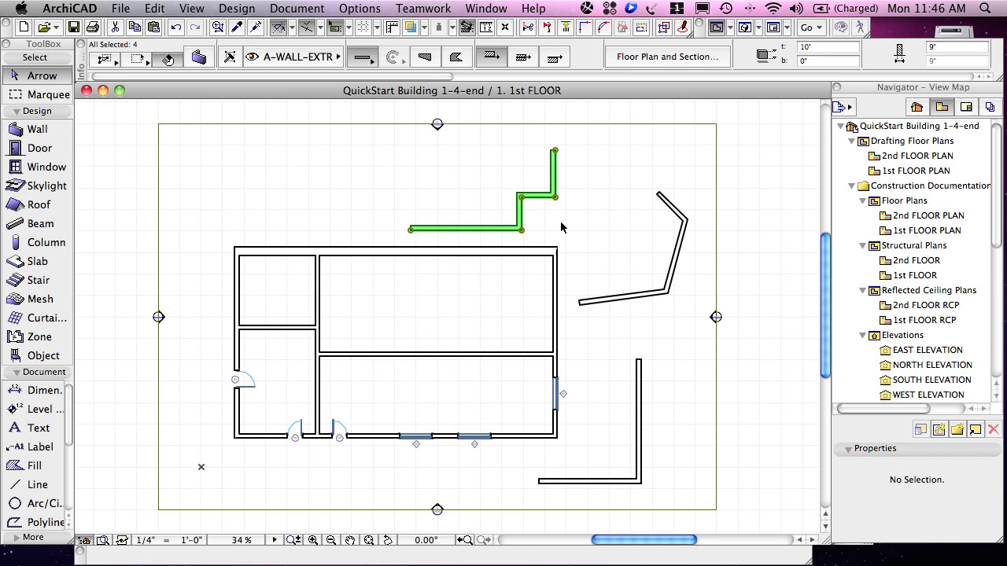
- Turn on Suspend Groups in the toolbar and verify it is checked under Edit > Grouping
{"action": "left_click", "coordinate": [556, 227]}
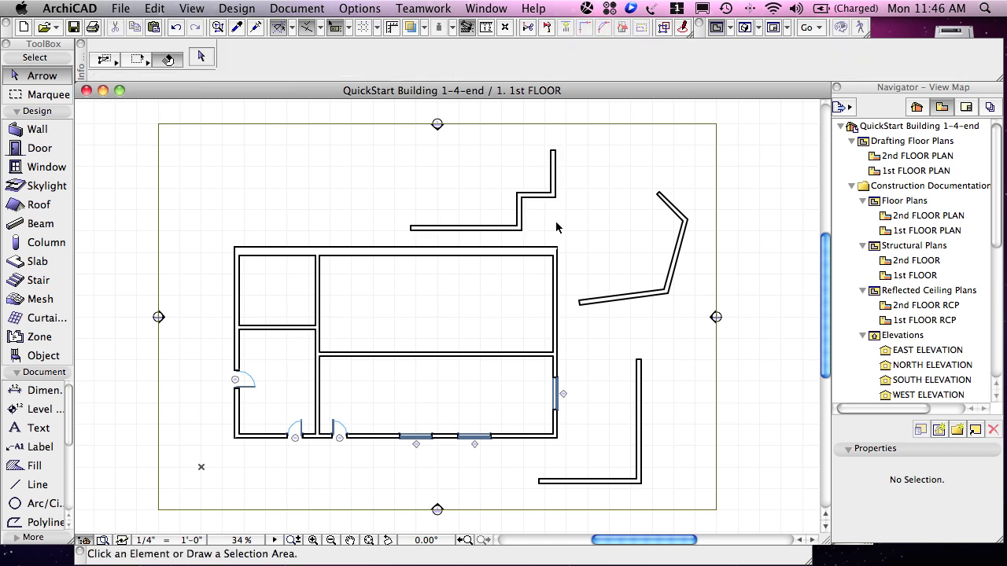
{"action": "left_click", "coordinate": [665, 29]}
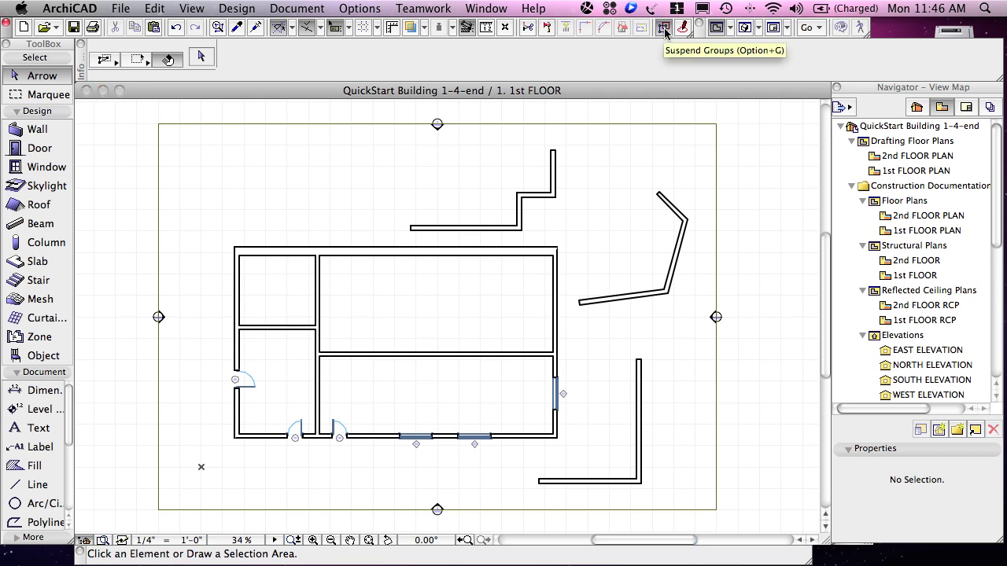
{"action": "left_click", "coordinate": [154, 9]}
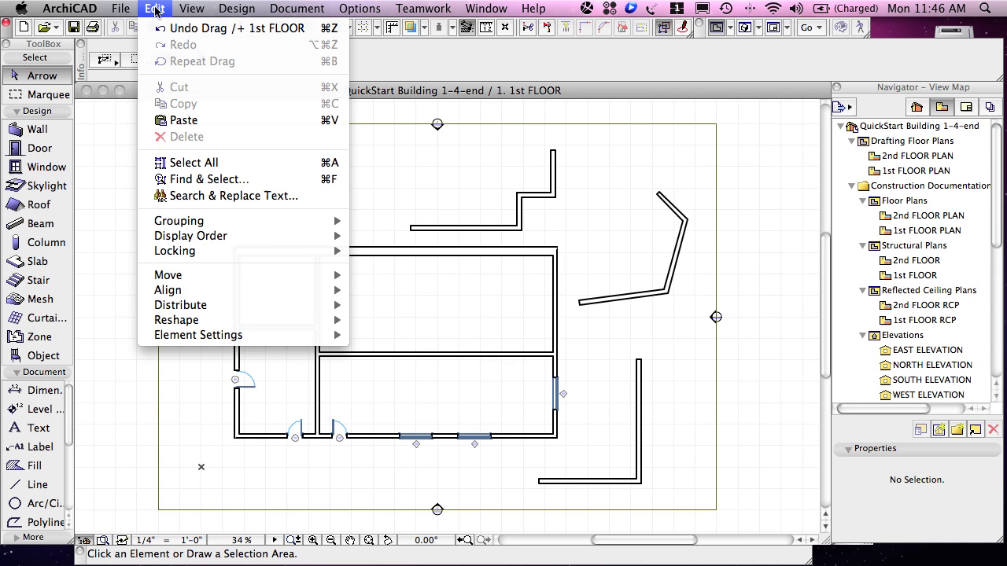
{"action": "mouse_move", "coordinate": [192, 222]}
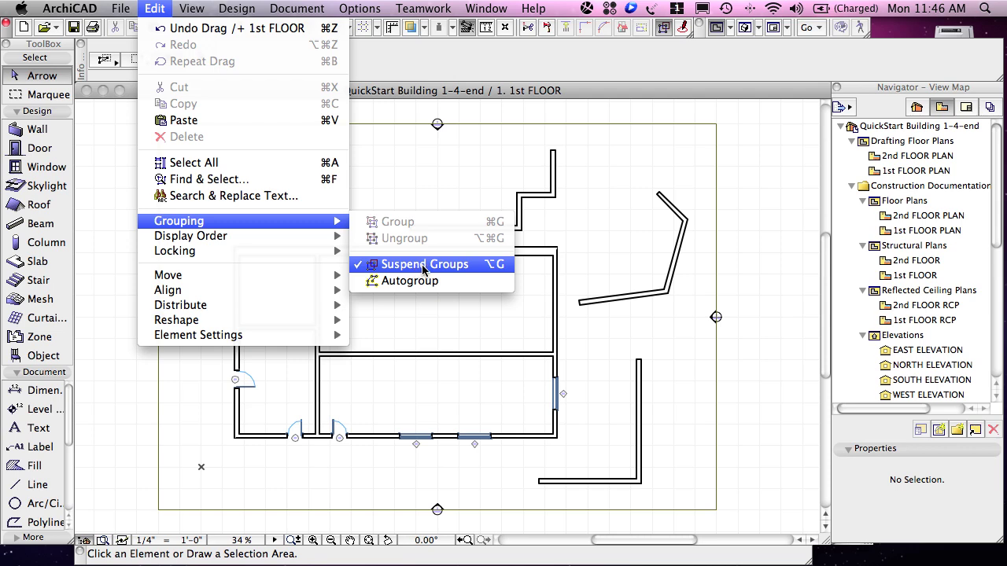
{"action": "left_click", "coordinate": [445, 185]}
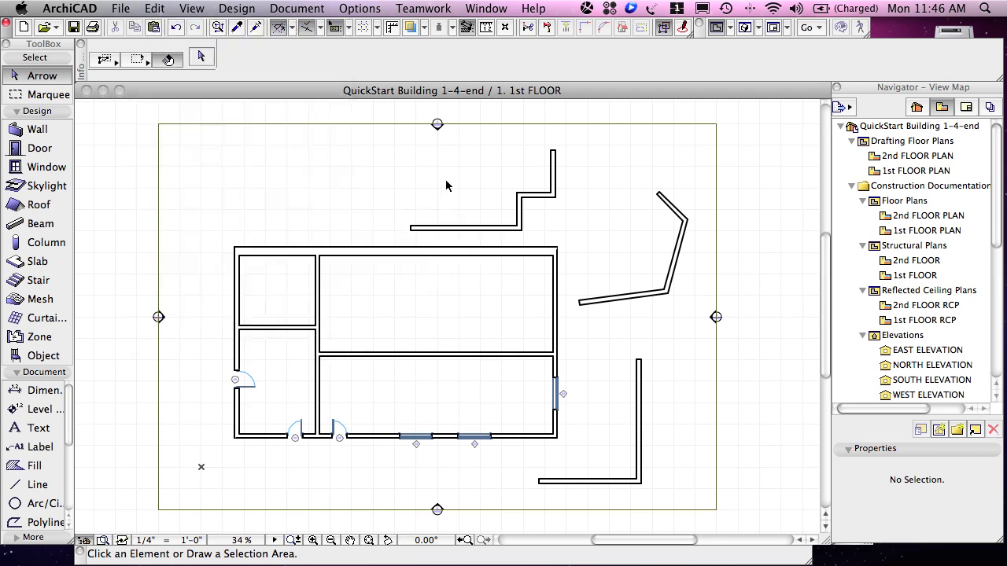
- Delete the short horizontal and short vertical step walls
{"action": "left_click", "coordinate": [536, 199]}
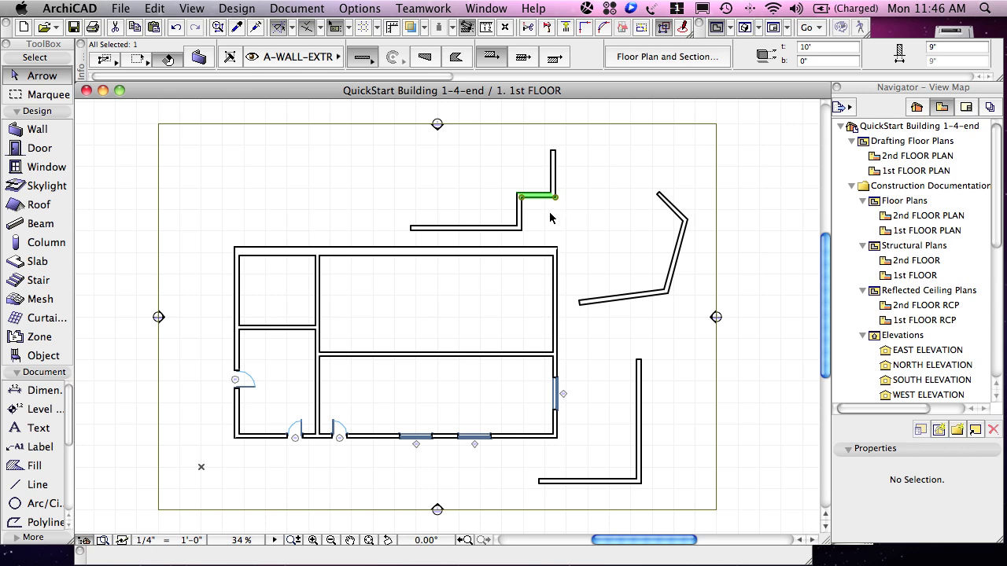
{"action": "key", "text": "Delete"}
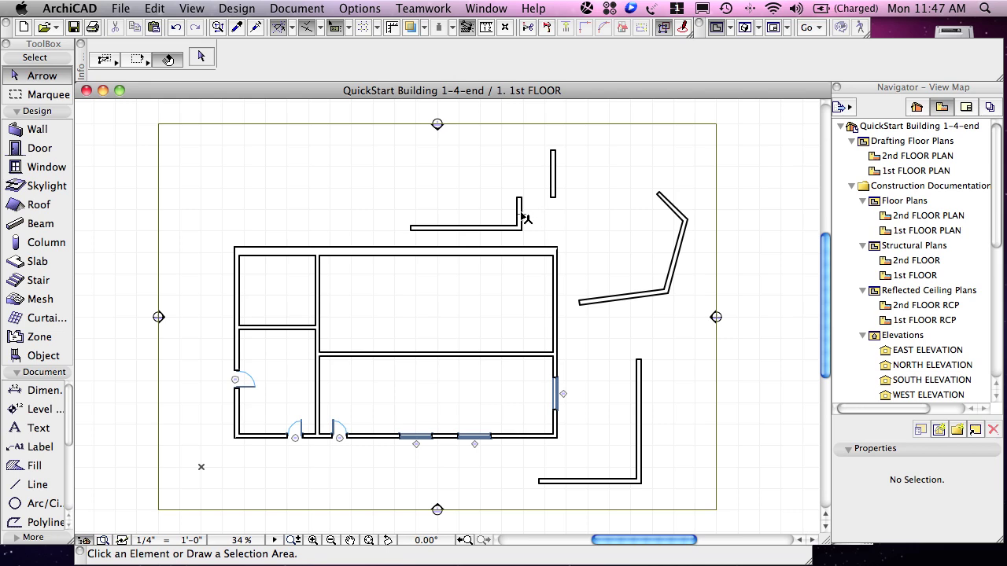
{"action": "left_click", "coordinate": [521, 214]}
{"action": "key", "text": "Delete"}
- Intersect the long horizontal wall and tall vertical wall into one corner
{"action": "left_click", "coordinate": [522, 231]}
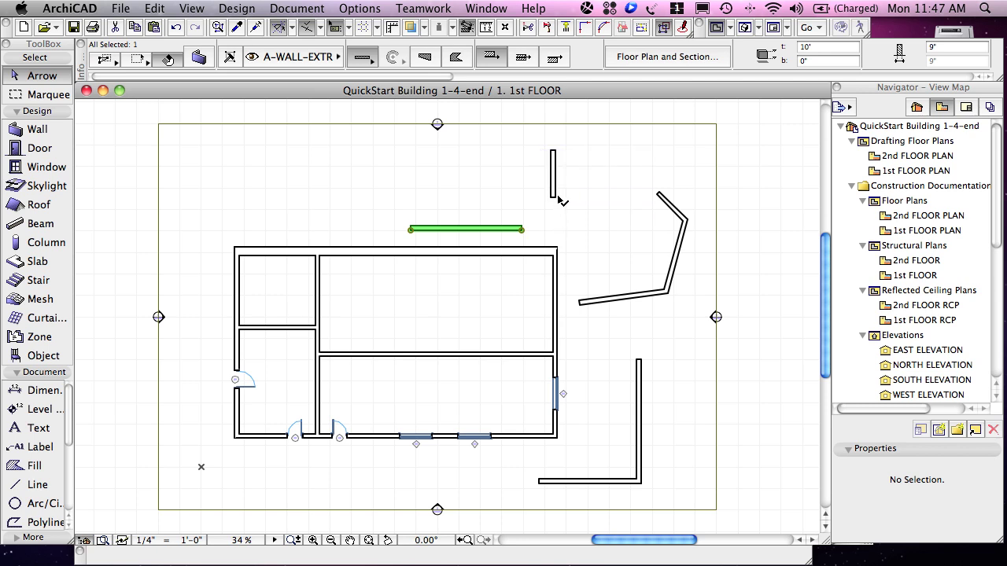
{"action": "left_click", "coordinate": [554, 193], "text": "shift"}
{"action": "left_click", "coordinate": [584, 27]}
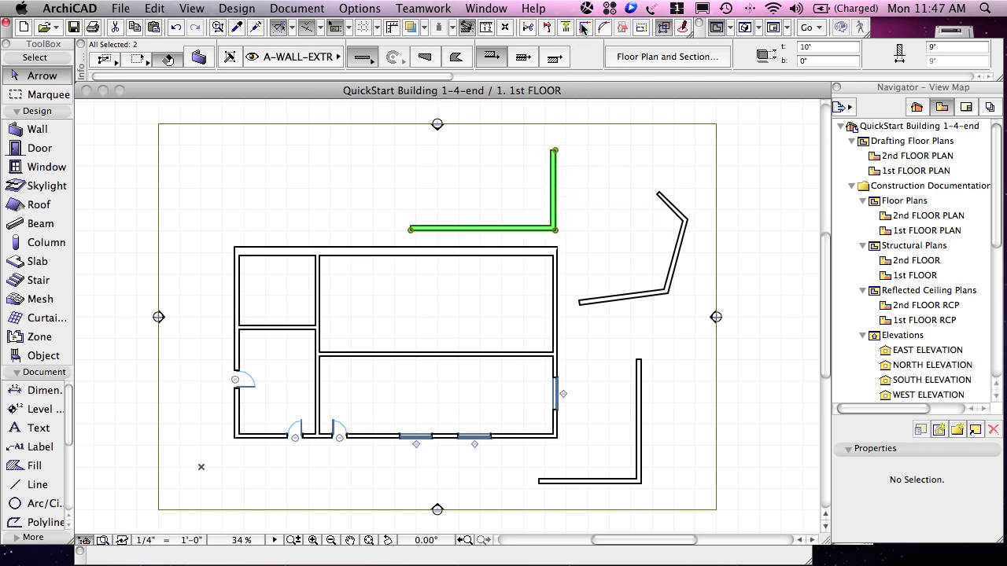
{"action": "left_click", "coordinate": [591, 185]}
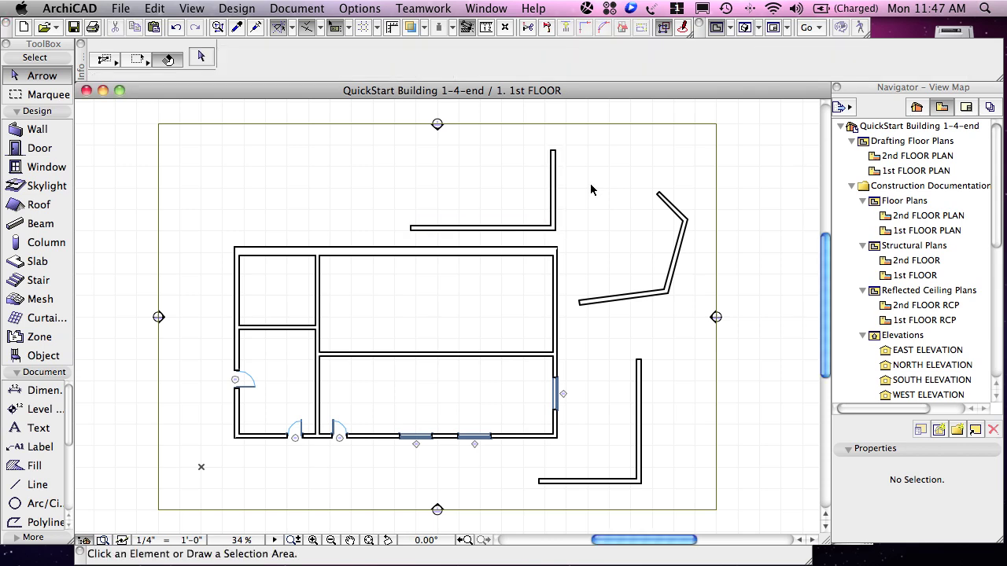
- Uncheck Suspend Groups under Edit > Grouping so grouped walls act as units
{"action": "left_click", "coordinate": [155, 9]}
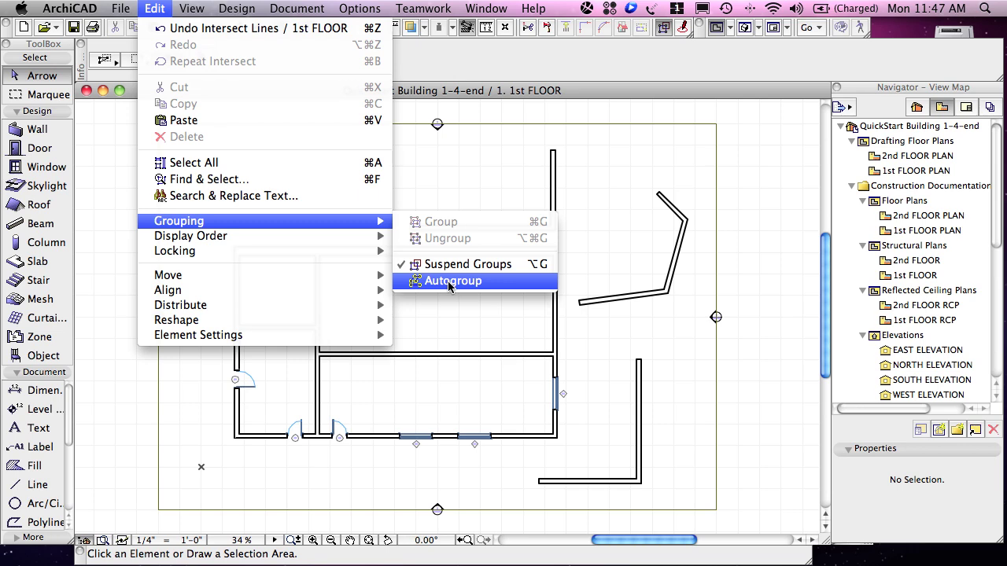
{"action": "left_click", "coordinate": [451, 285]}
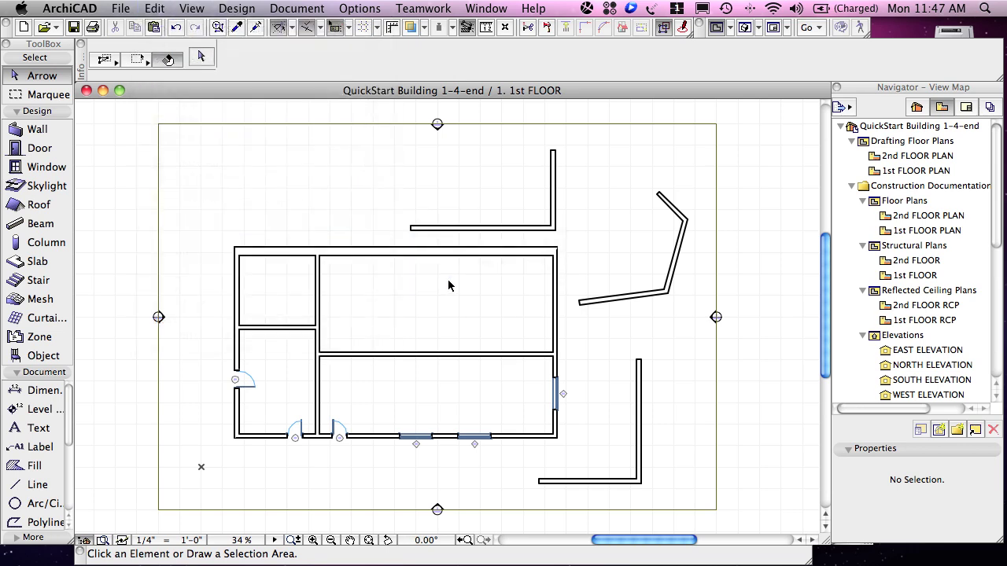
{"action": "left_click", "coordinate": [149, 8]}
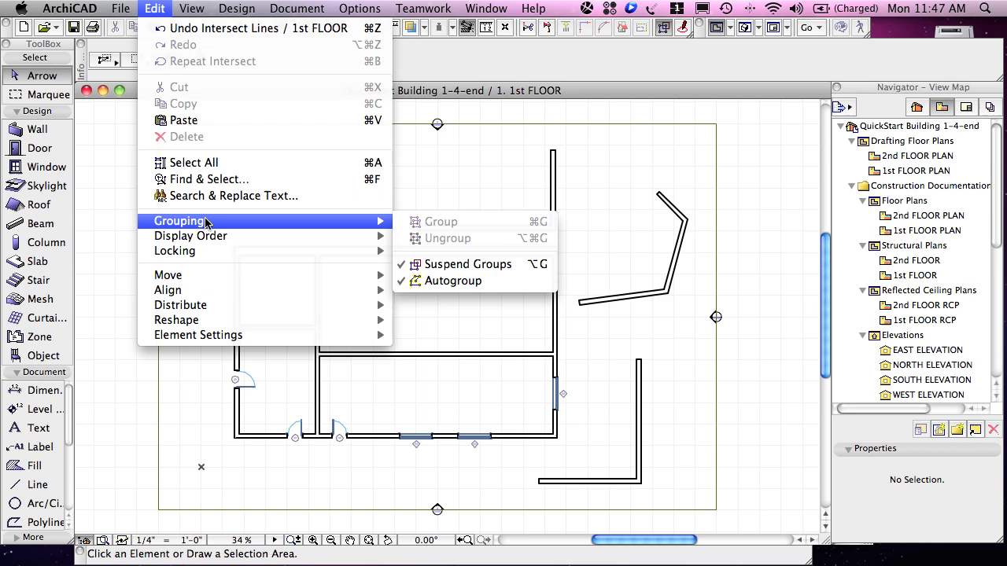
{"action": "left_click", "coordinate": [427, 266]}
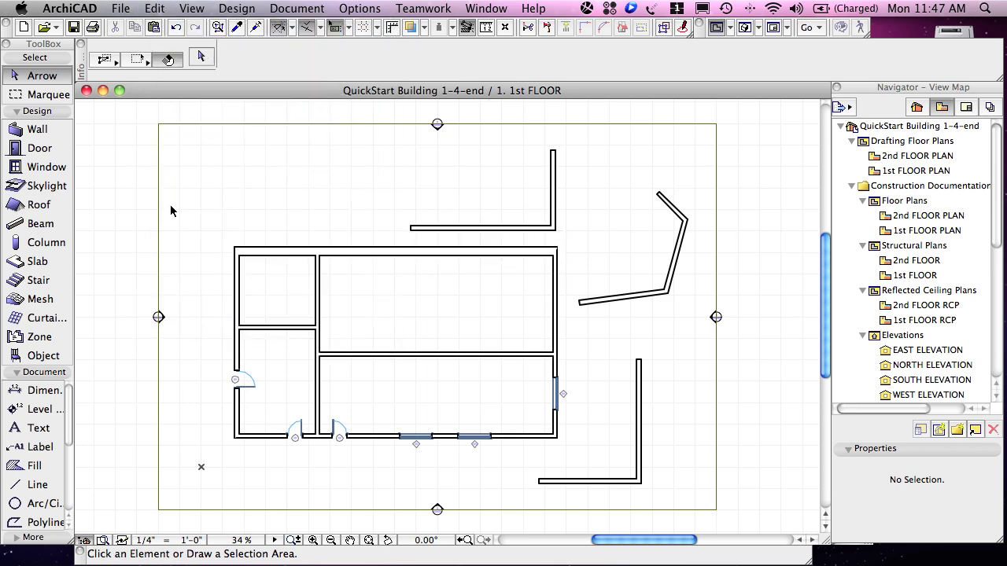
- Draw a four-segment stepped polywall in the upper left of the floor plan
{"action": "left_click", "coordinate": [36, 131]}
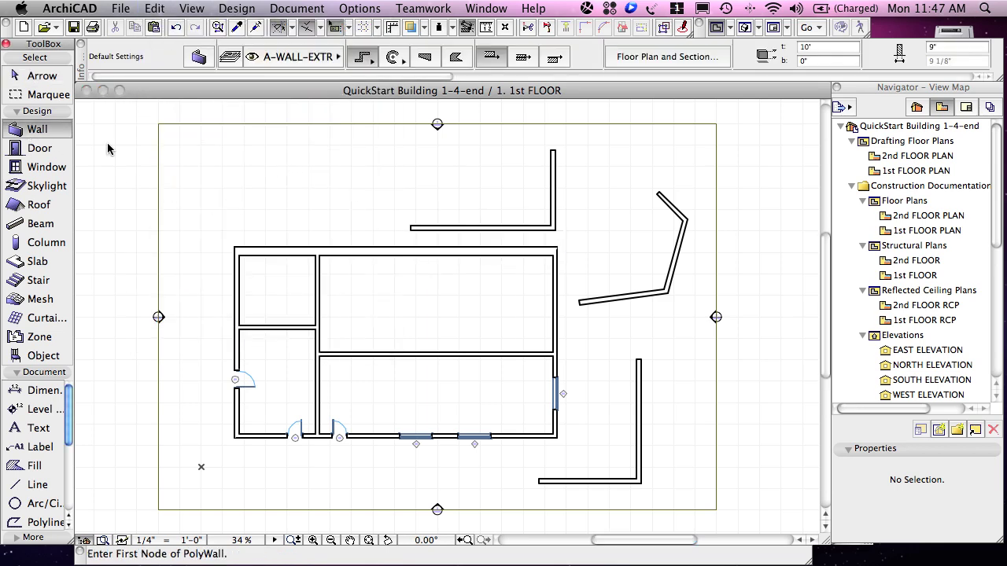
{"action": "left_click", "coordinate": [231, 211]}
{"action": "left_click", "coordinate": [337, 212]}
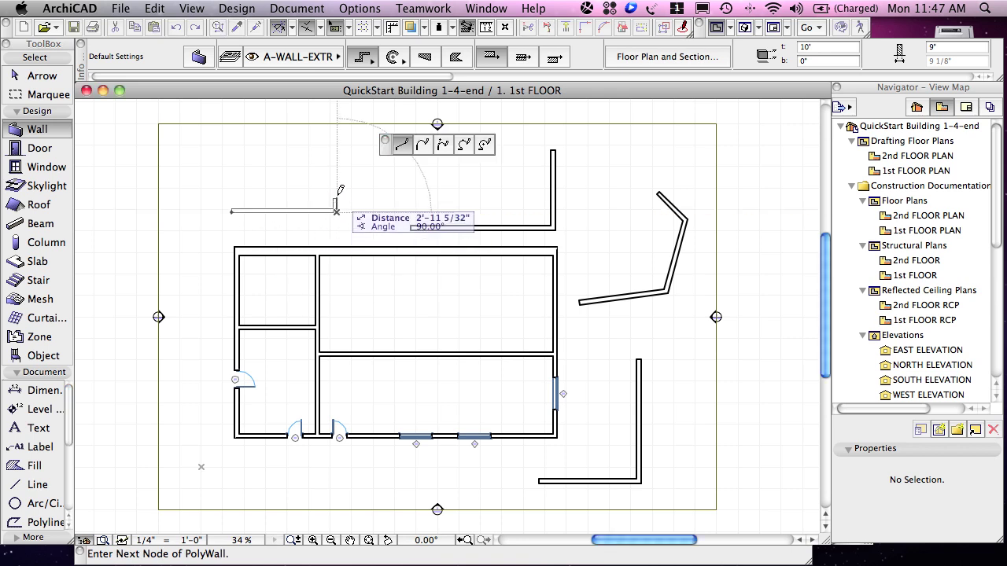
{"action": "left_click", "coordinate": [337, 177]}
{"action": "left_click", "coordinate": [367, 177]}
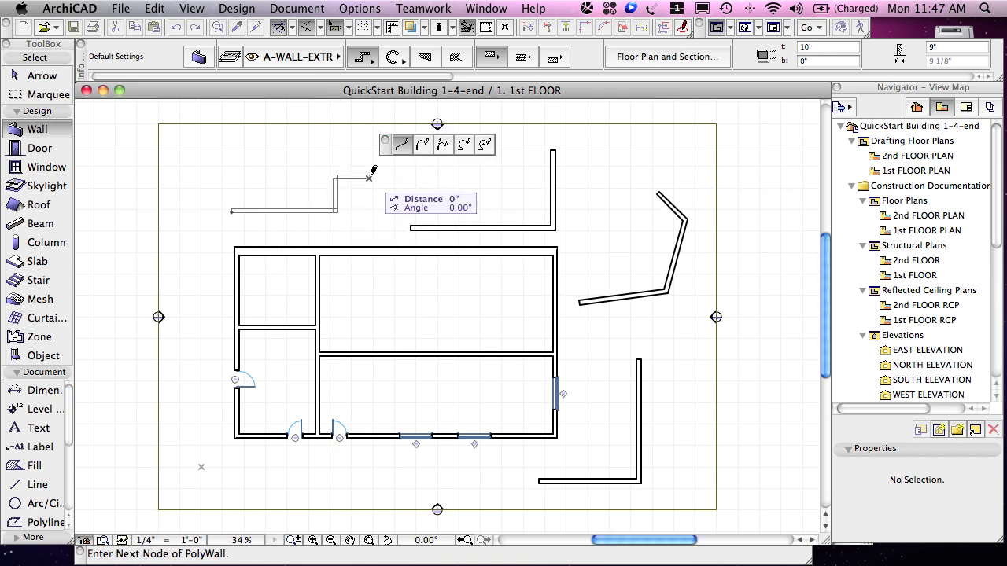
{"action": "left_click", "coordinate": [367, 133]}
{"action": "left_click", "coordinate": [368, 134]}
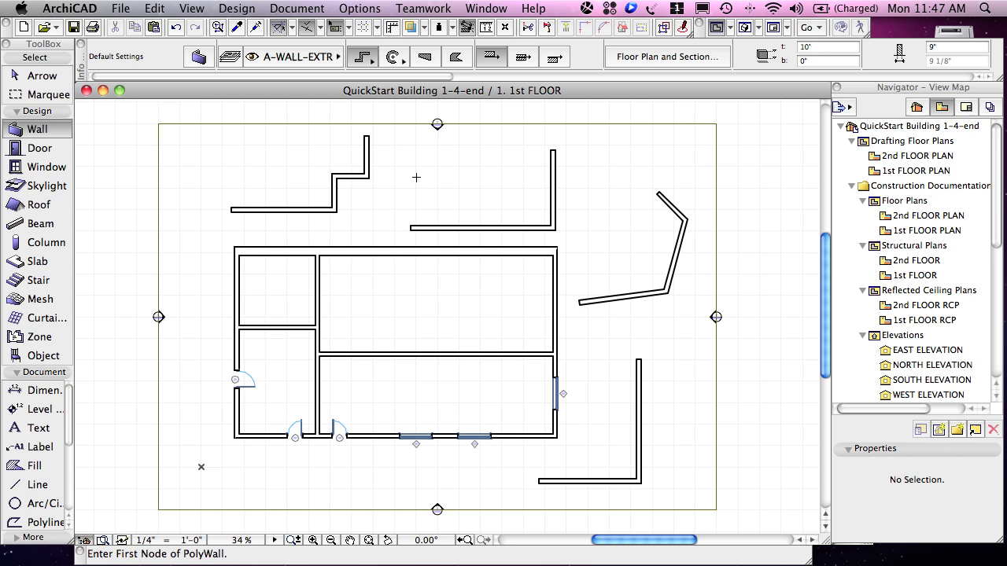
- Select the stepped wall with Arrow to confirm it selects as one group, then deselect
{"action": "left_click", "coordinate": [41, 76]}
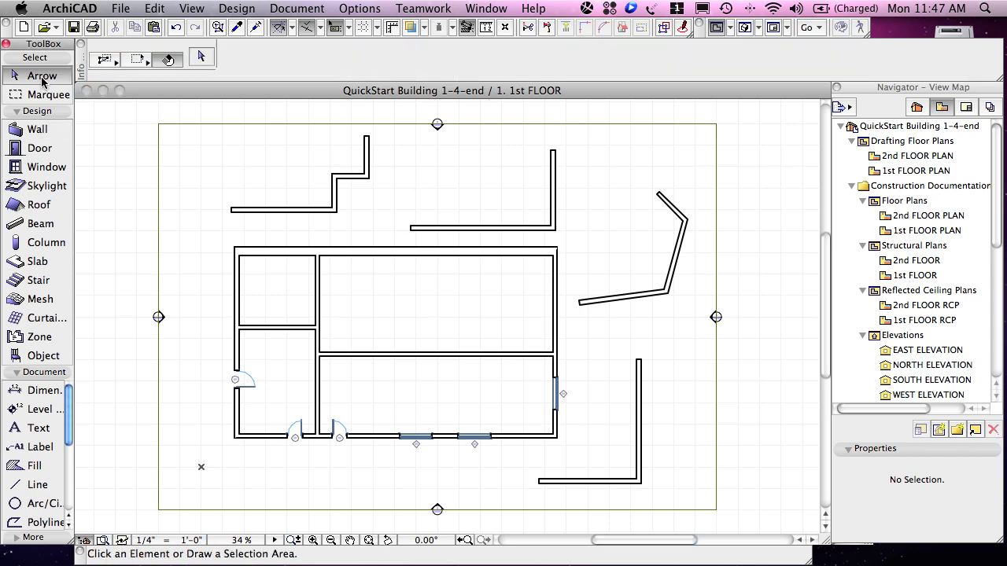
{"action": "left_click", "coordinate": [350, 180]}
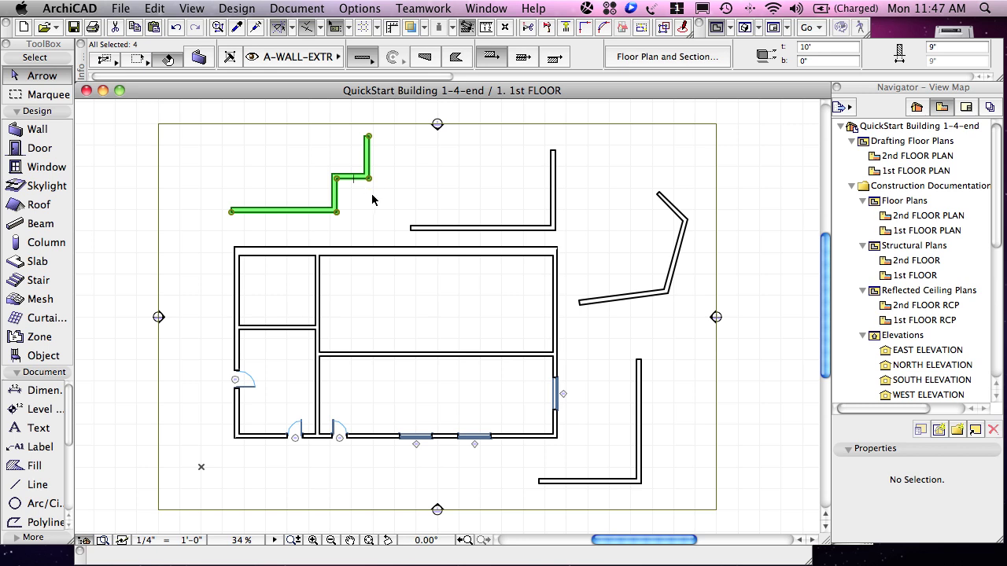
{"action": "left_click", "coordinate": [368, 207]}
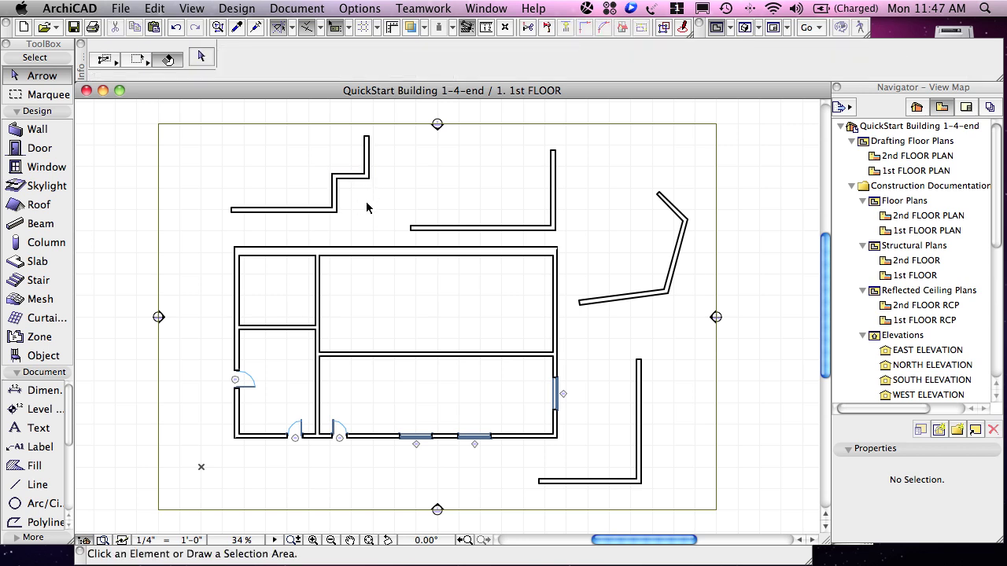
- Draw a small rectangle of walls near the top centre using the Rectangle geometry method
{"action": "left_click", "coordinate": [39, 130]}
{"action": "left_click", "coordinate": [362, 58]}
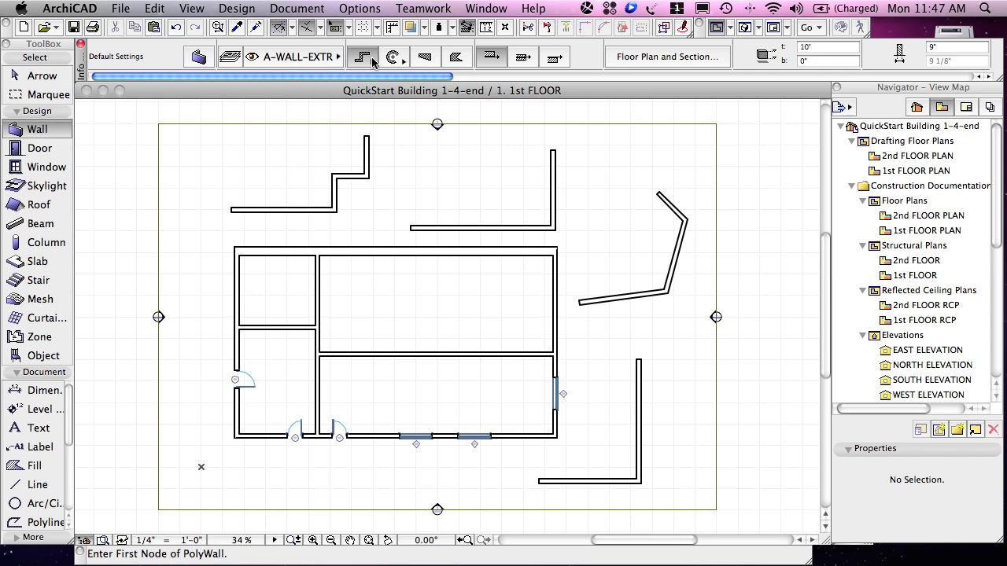
{"action": "left_click", "coordinate": [414, 70]}
{"action": "left_click", "coordinate": [408, 149]}
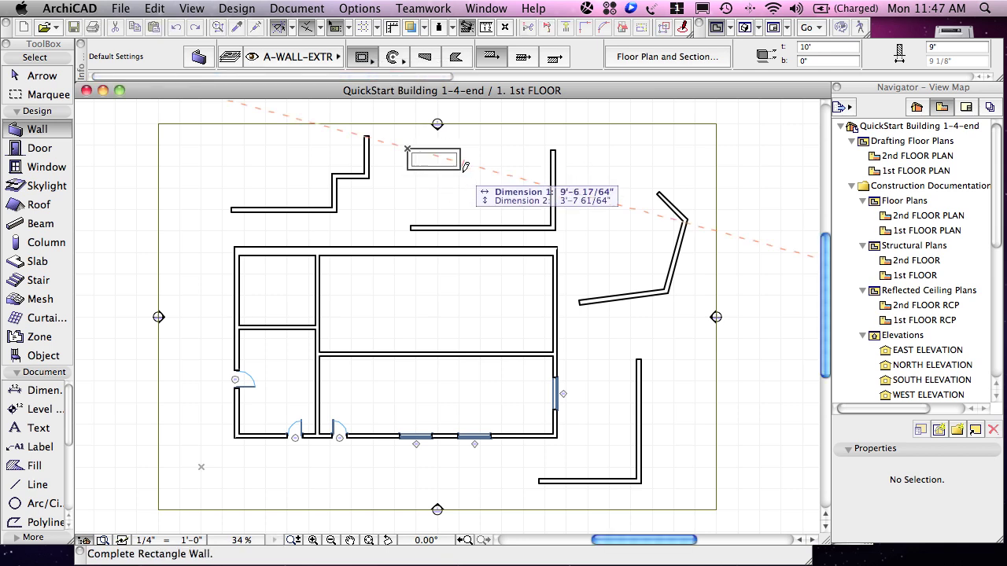
{"action": "left_click", "coordinate": [509, 206]}
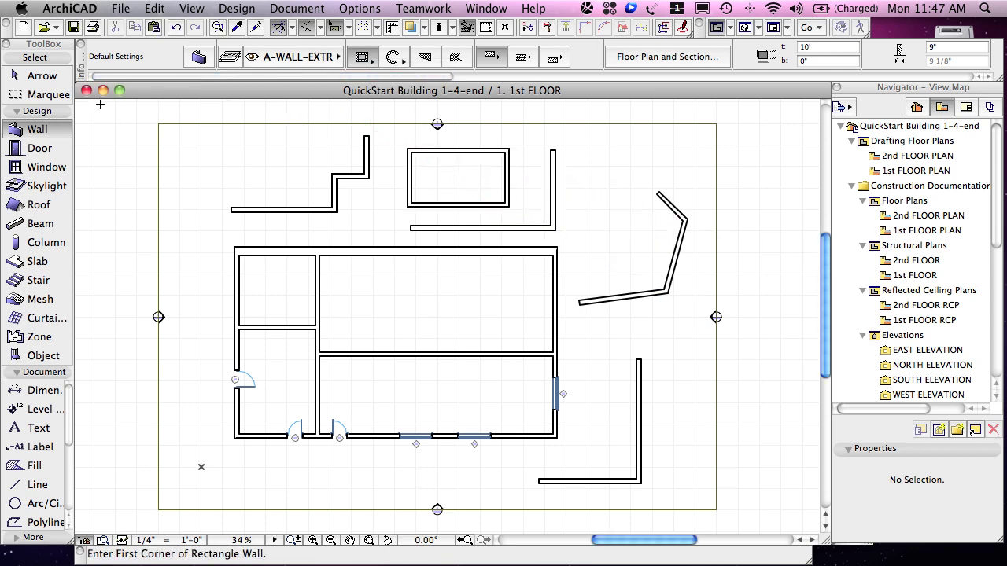
- Select the rectangular wall group with Arrow to check it, then clear the selection
{"action": "left_click", "coordinate": [53, 80]}
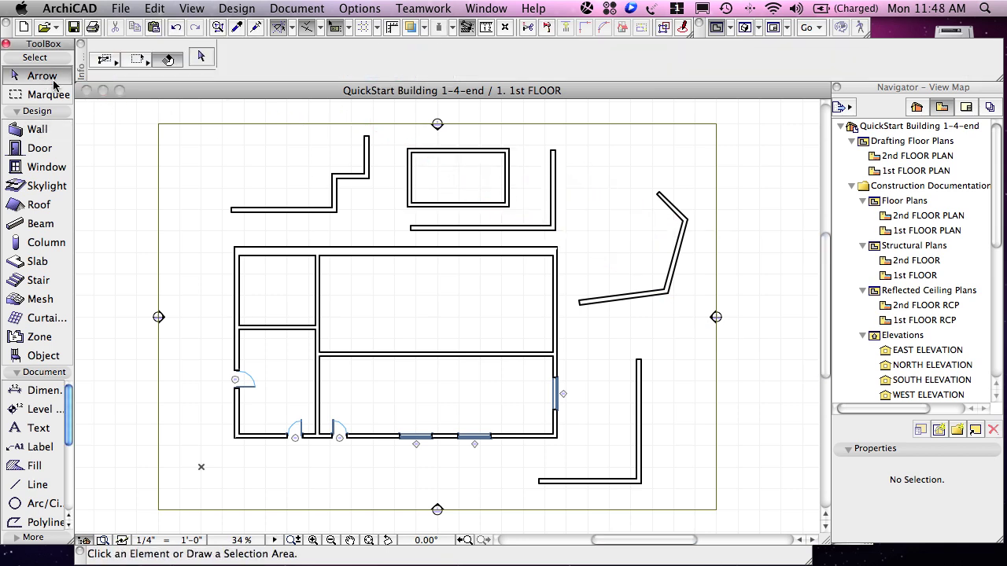
{"action": "left_click", "coordinate": [427, 208]}
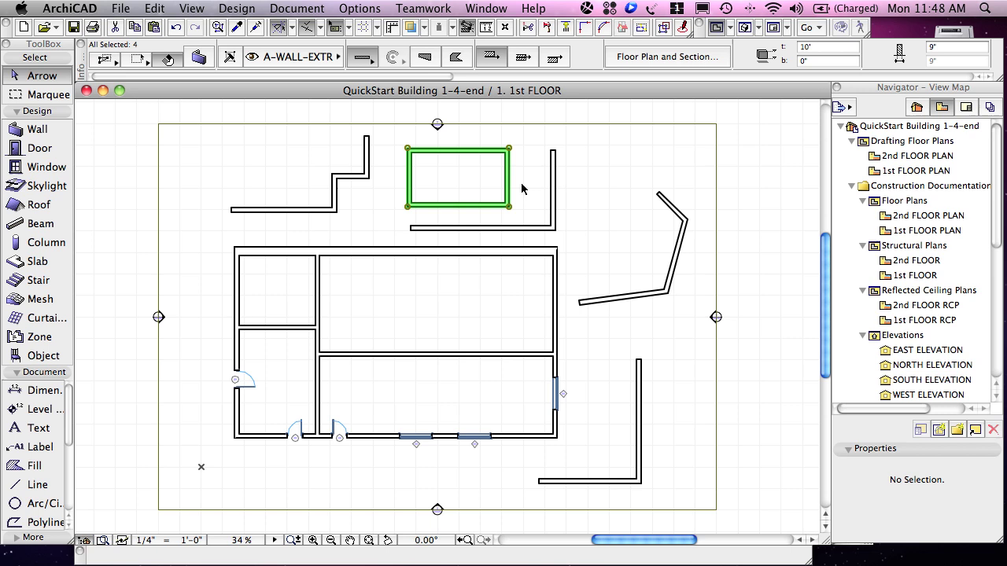
{"action": "key", "text": "Escape"}
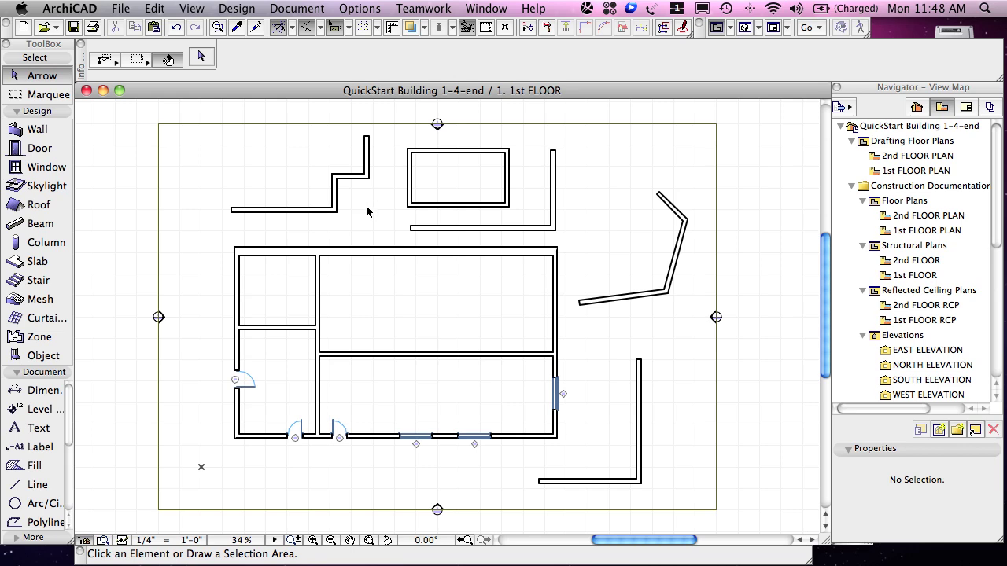
{"action": "left_click", "coordinate": [154, 10]}
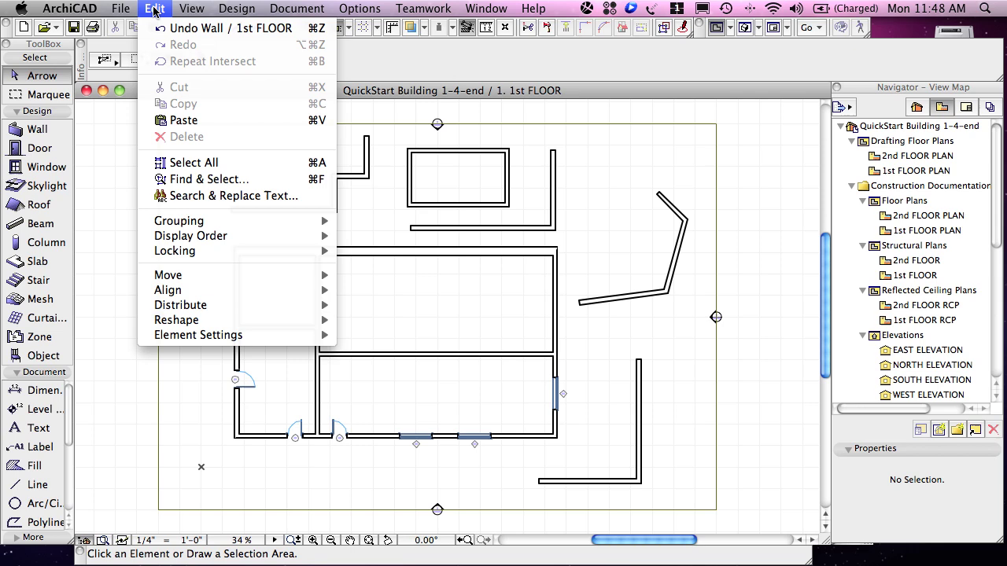
{"action": "mouse_move", "coordinate": [188, 222]}
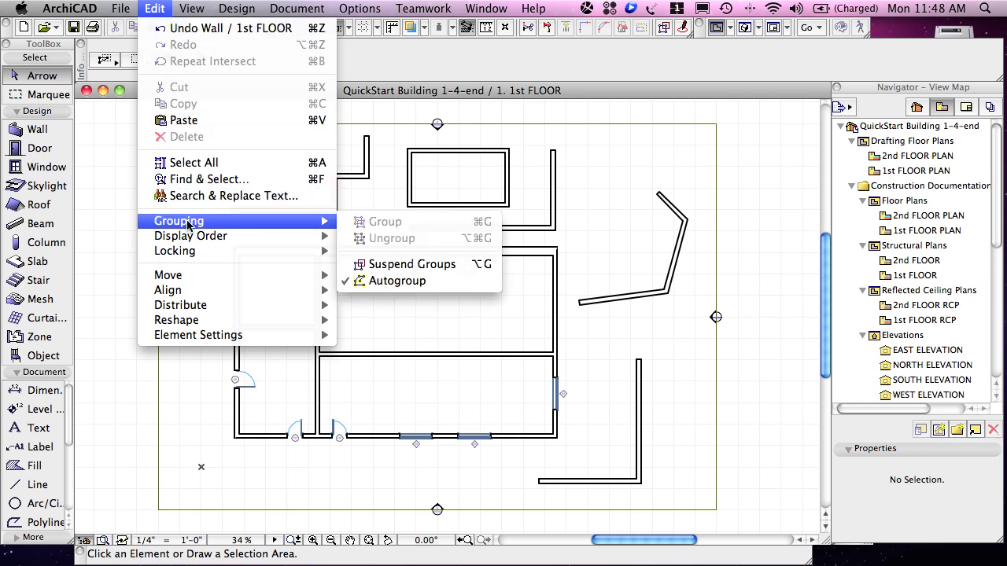
{"action": "left_click", "coordinate": [375, 267]}
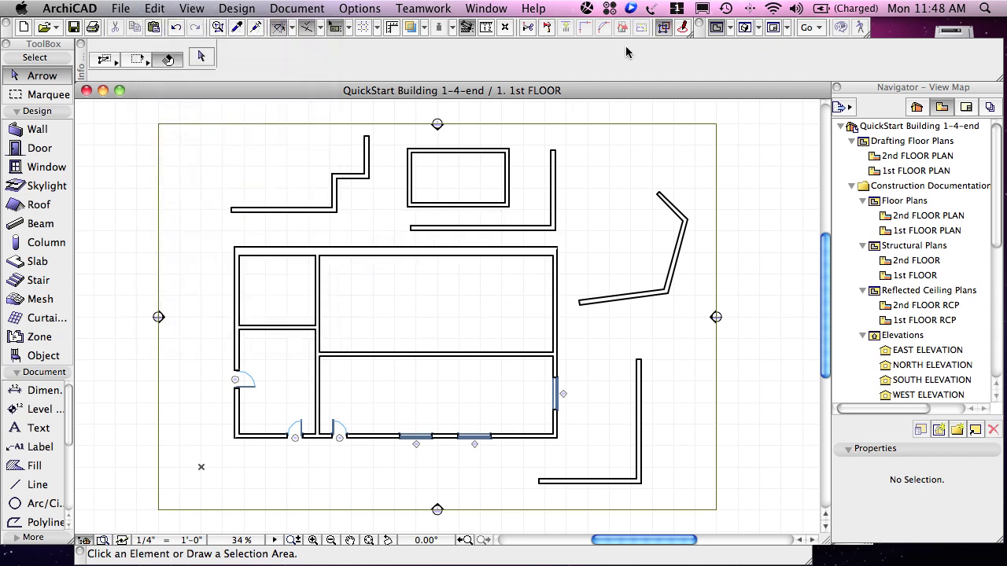
{"action": "left_click", "coordinate": [665, 30]}
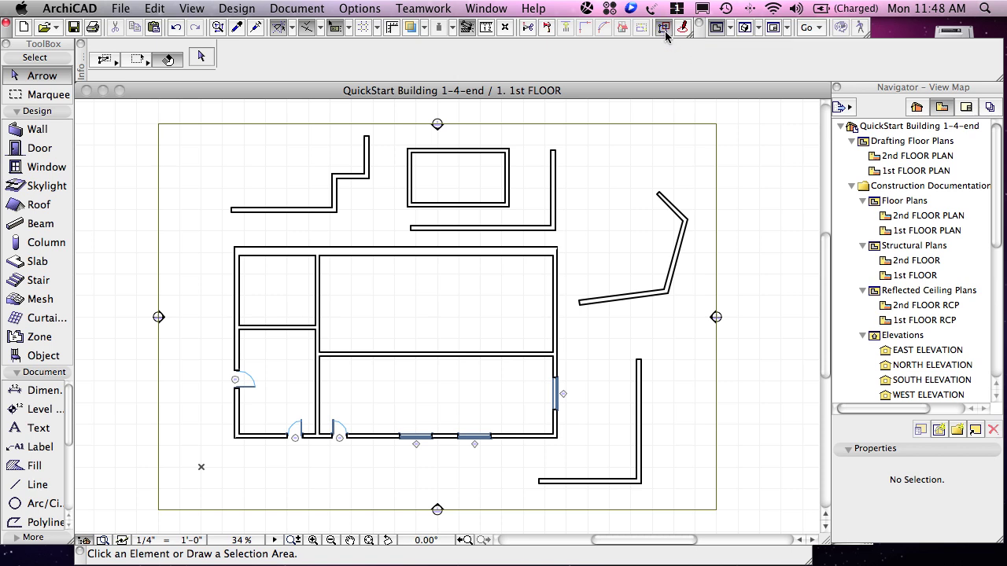
{"action": "left_click", "coordinate": [353, 178]}
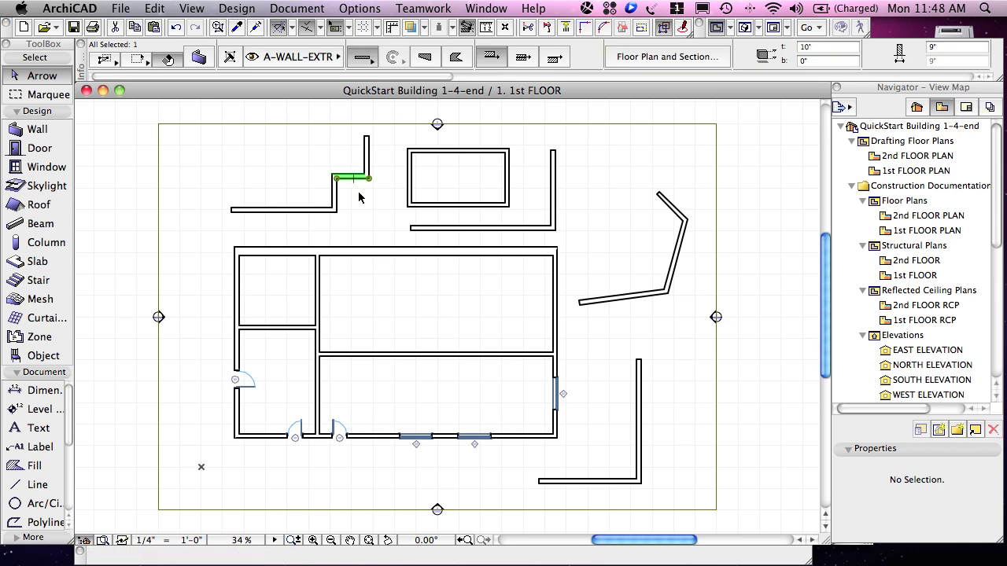
{"action": "left_click", "coordinate": [663, 29]}
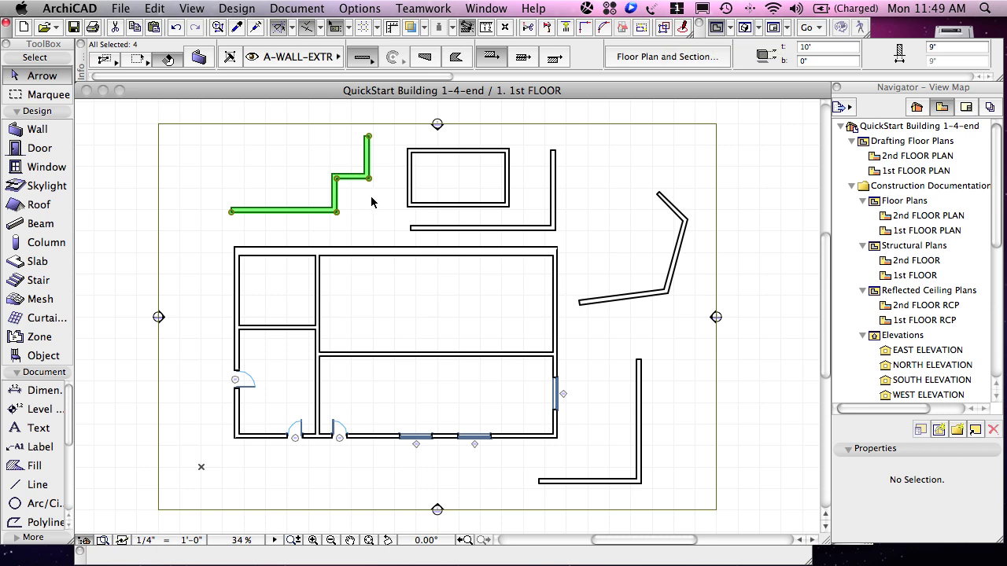
{"action": "left_click", "coordinate": [373, 203]}
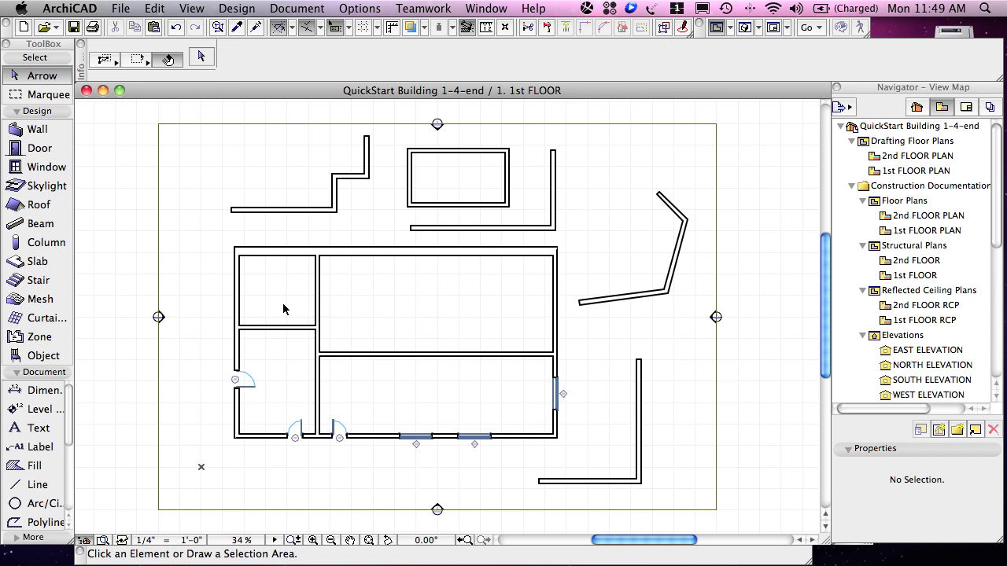
- Start a rectangular wall in the upper left, then cancel it so nothing is added
{"action": "left_click", "coordinate": [34, 133]}
{"action": "left_click", "coordinate": [208, 151]}
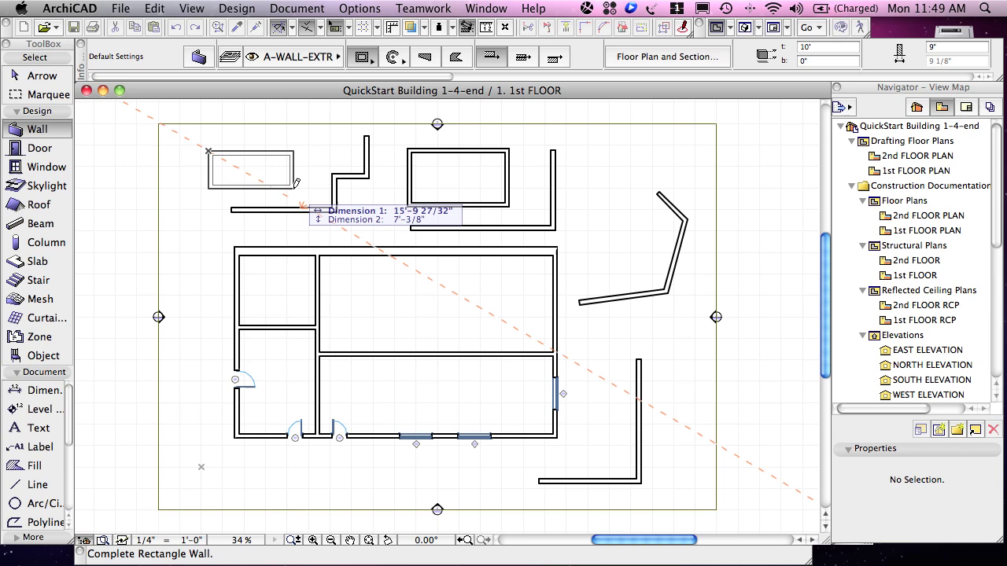
{"action": "key", "text": "Escape"}
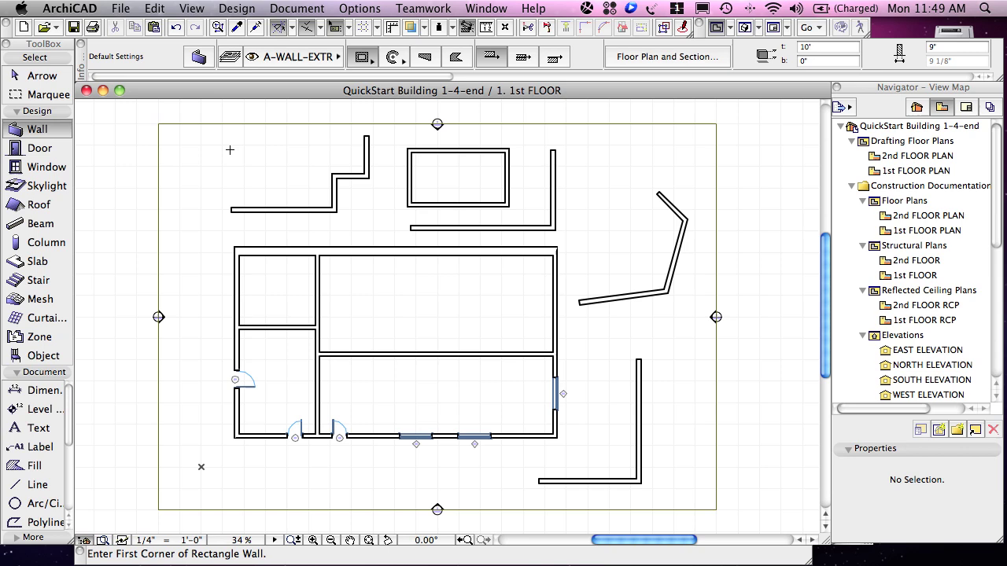
{"action": "left_click", "coordinate": [229, 147]}
{"action": "right_click", "coordinate": [307, 192]}
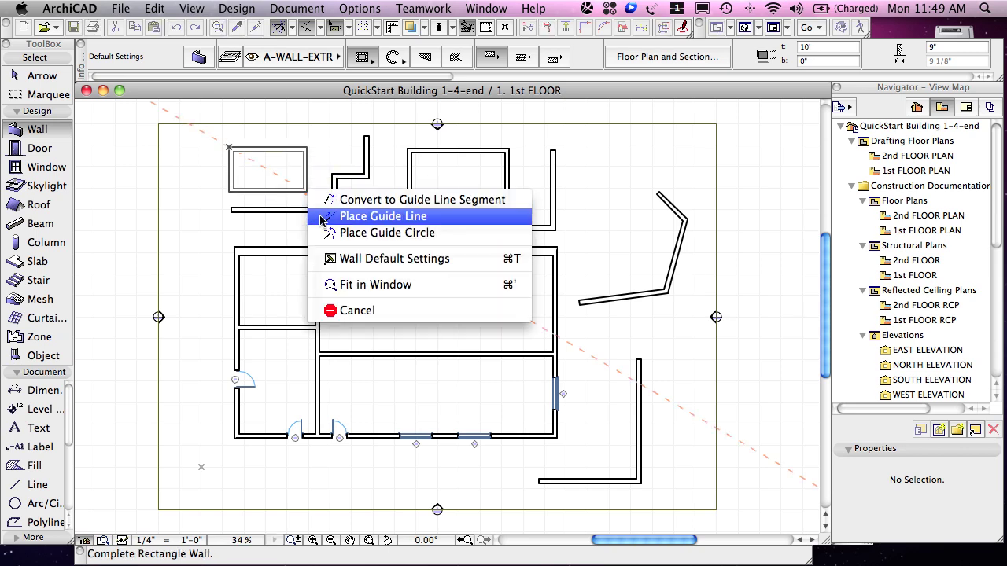
{"action": "left_click", "coordinate": [359, 311]}
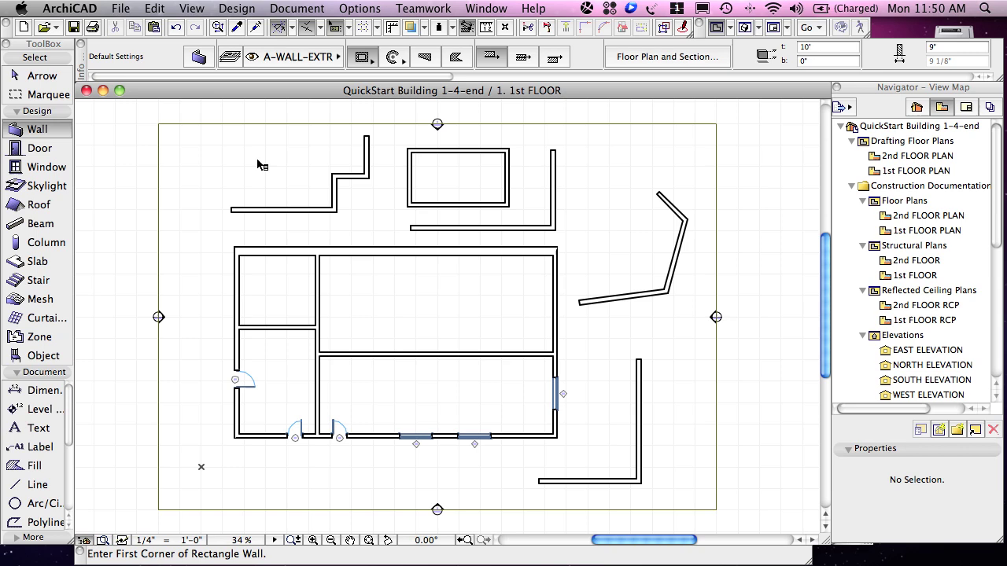
- Show the empty floor plan's context menu with Trace, Rebuild and Fit in Window
{"action": "right_click", "coordinate": [258, 164]}
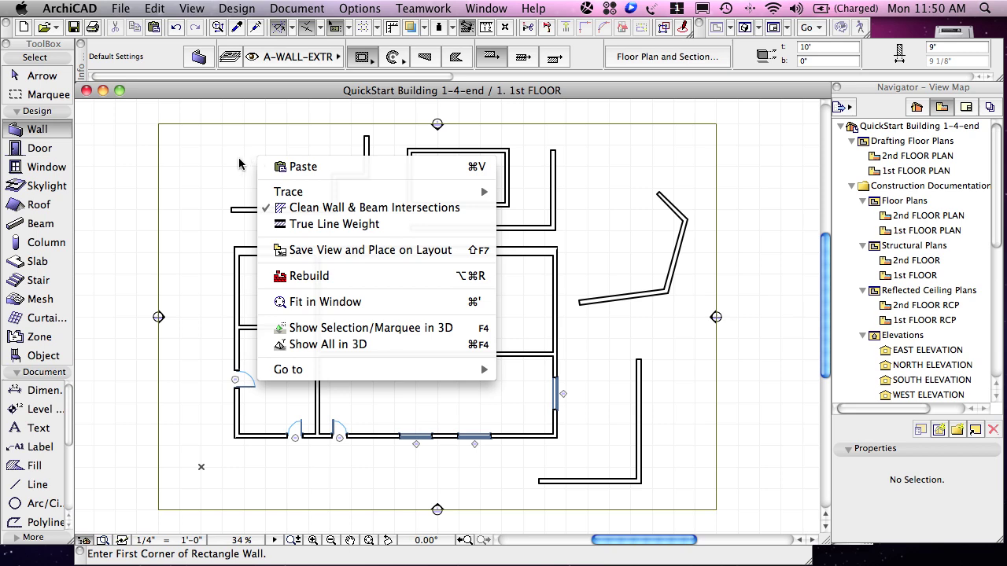
{"action": "left_click", "coordinate": [239, 159]}
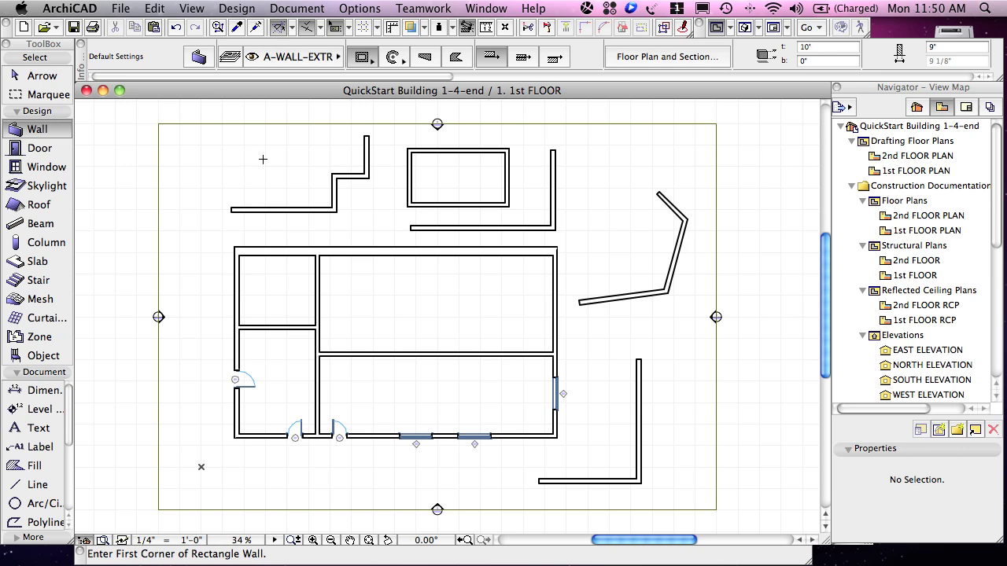
{"action": "right_click", "coordinate": [263, 159]}
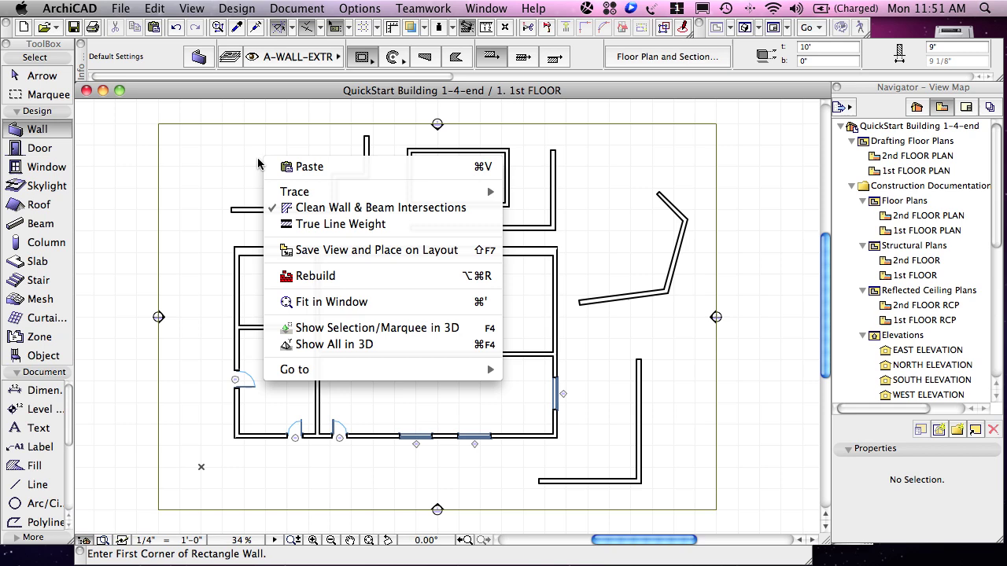
- Select the stepped wall group, show its context menu, and dismiss it without a command
{"action": "left_click", "coordinate": [243, 162]}
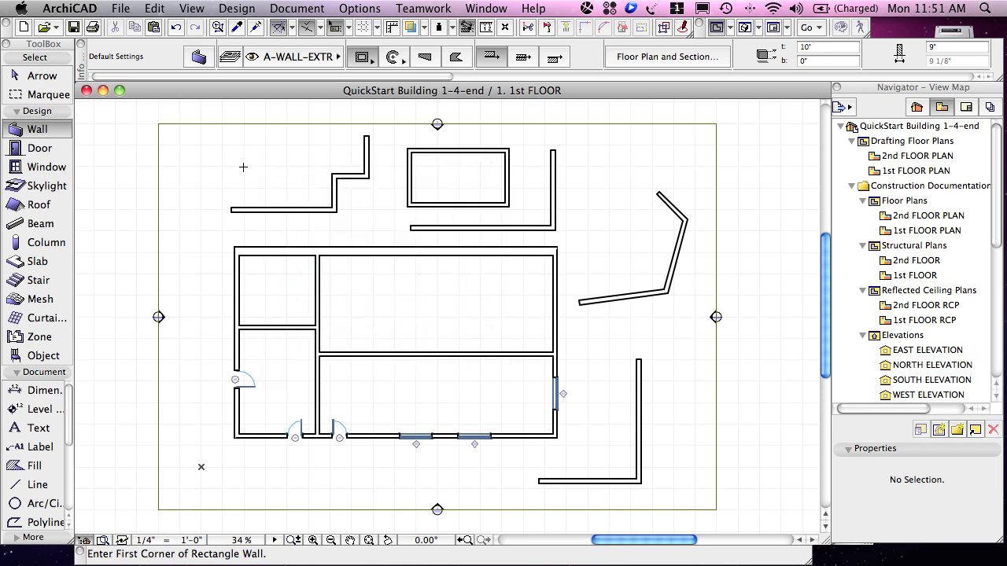
{"action": "left_click", "coordinate": [233, 211], "text": "shift"}
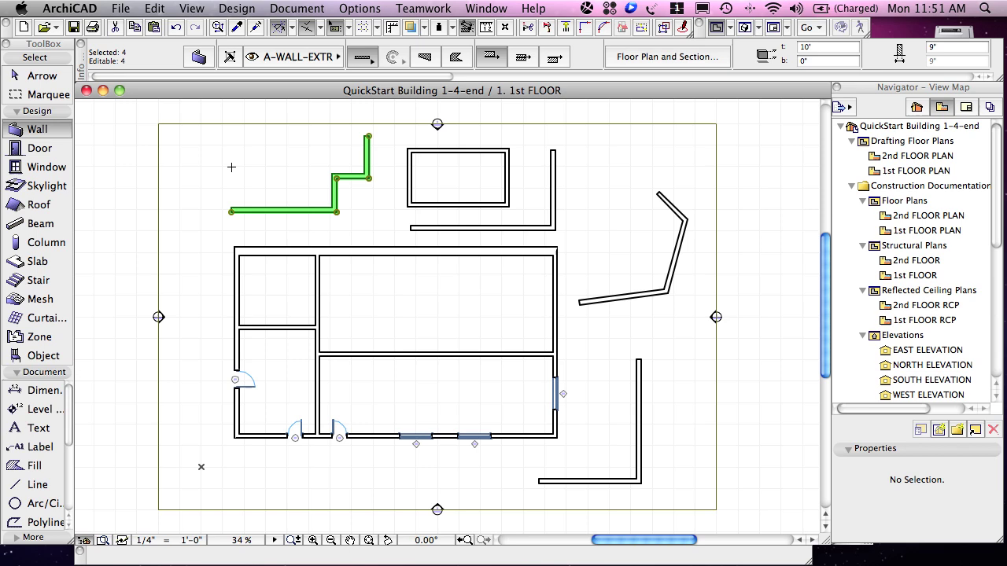
{"action": "right_click", "coordinate": [231, 167]}
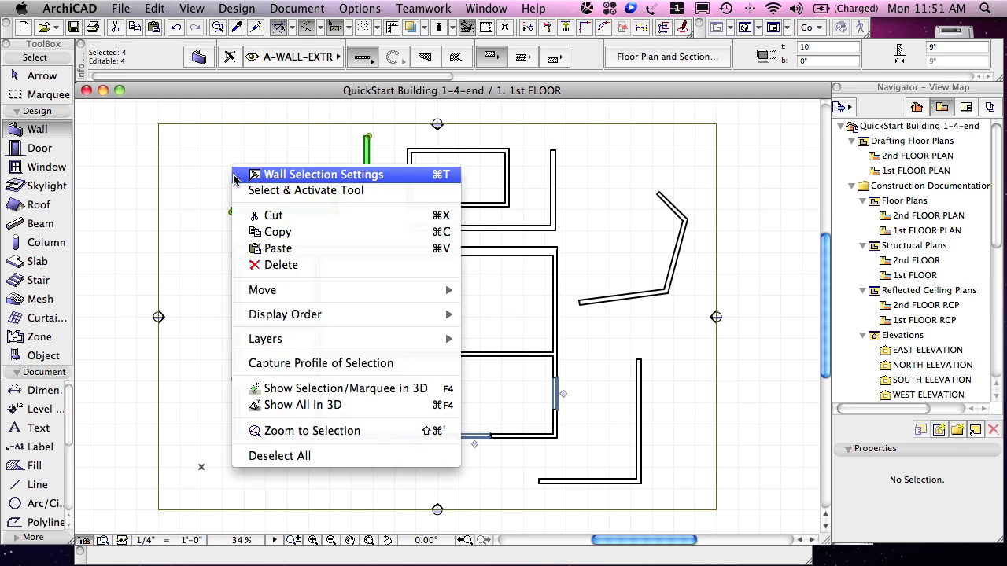
{"action": "mouse_move", "coordinate": [287, 292]}
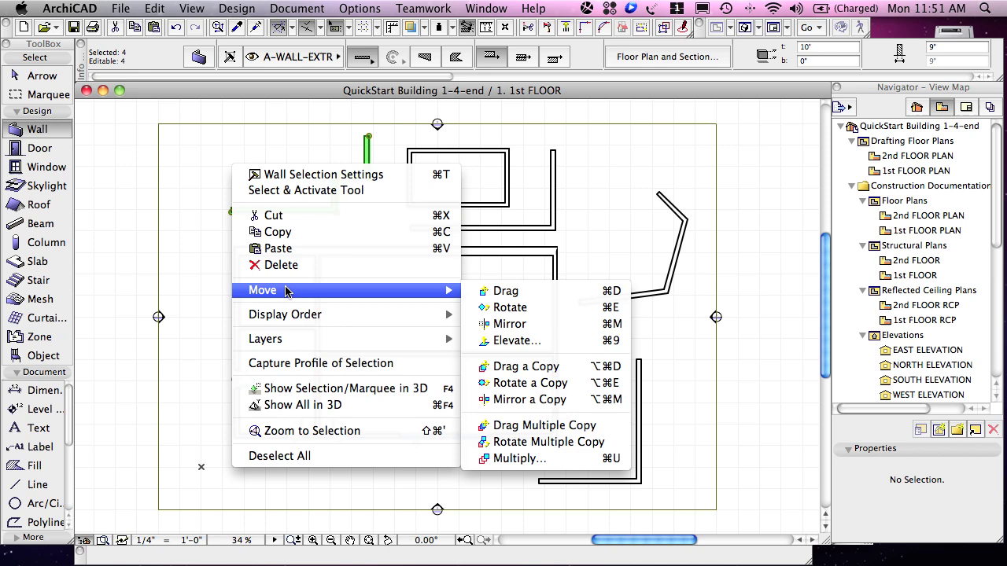
{"action": "left_click", "coordinate": [206, 171]}
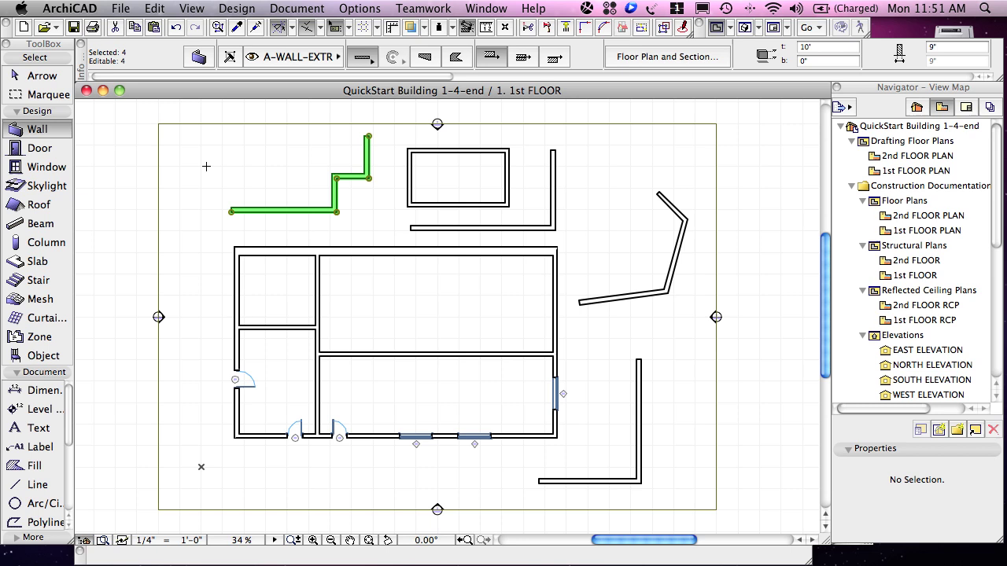
- Switch to the Arrow tool, marquee-select the stepped wall's four segments, then deselect
{"action": "key", "text": "Escape"}
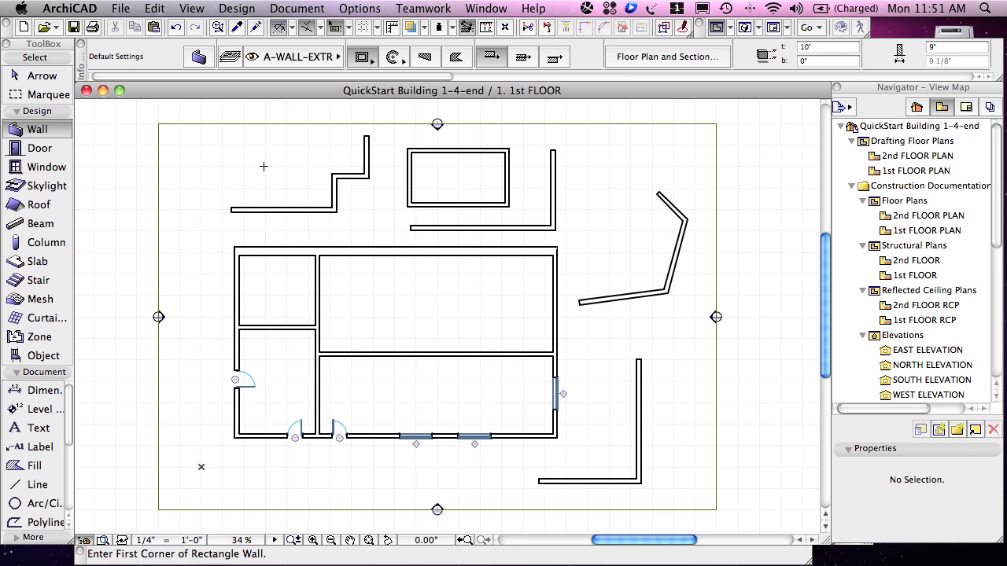
{"action": "key", "text": "Escape"}
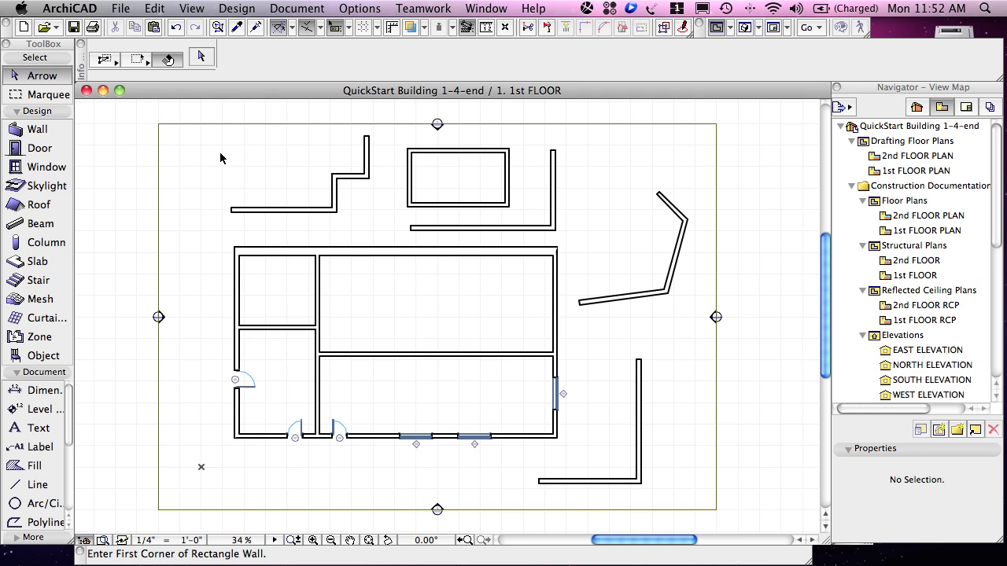
{"action": "left_click_drag", "start_coordinate": [220, 157], "coordinate": [368, 224]}
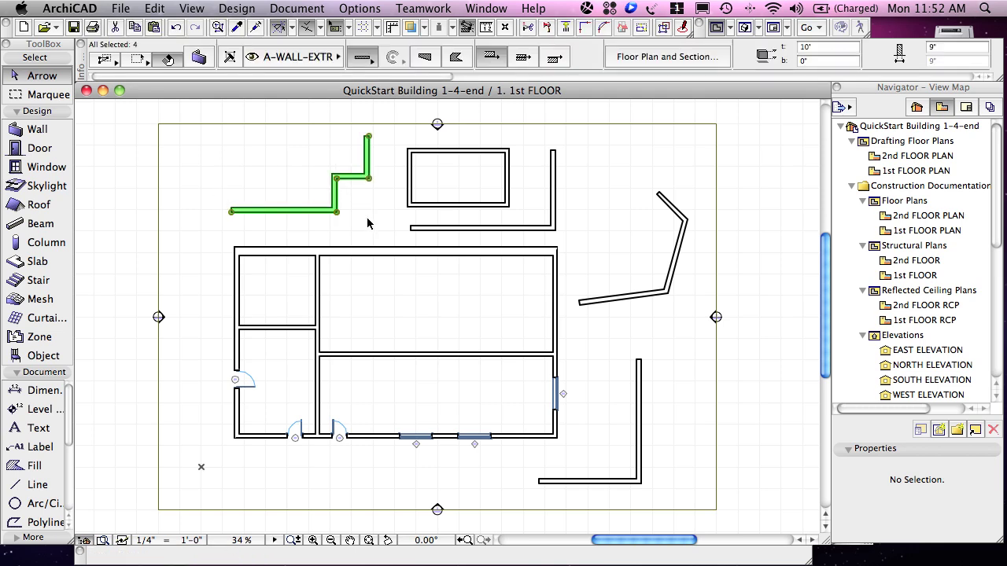
{"action": "key", "text": "Escape"}
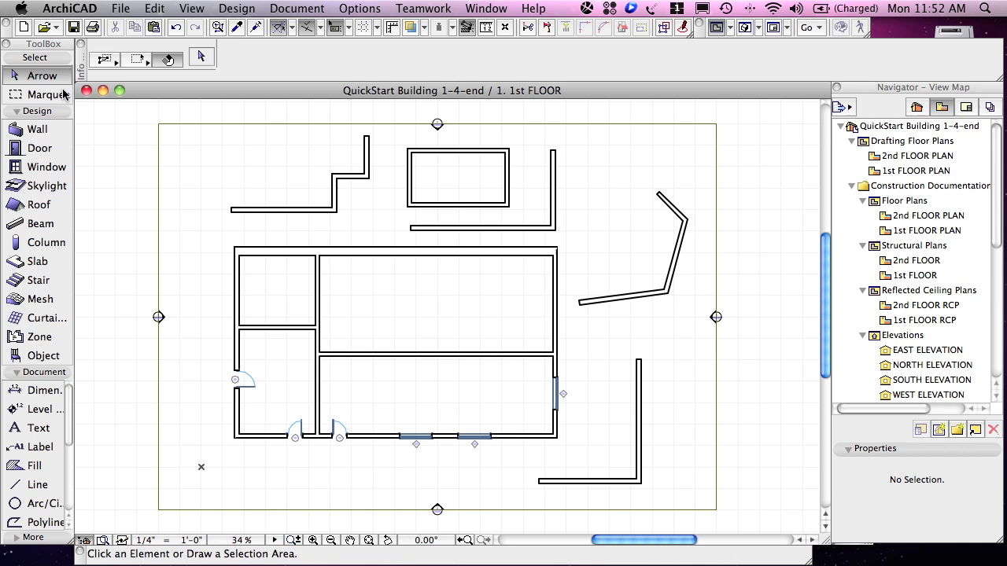
- Draw a short straight vertical wall rising from the stepped wall's lower run
{"action": "left_click", "coordinate": [41, 133]}
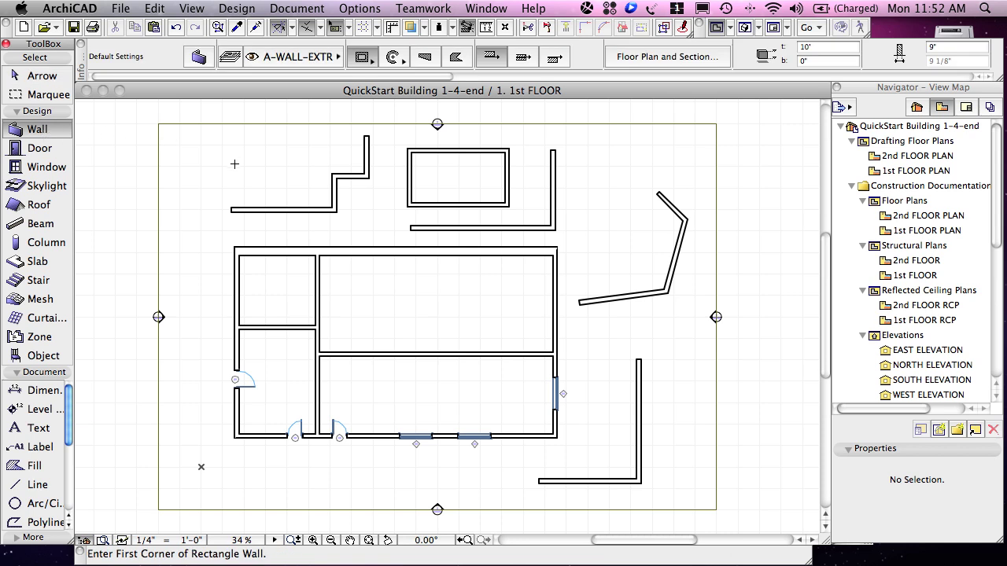
{"action": "left_click", "coordinate": [264, 164]}
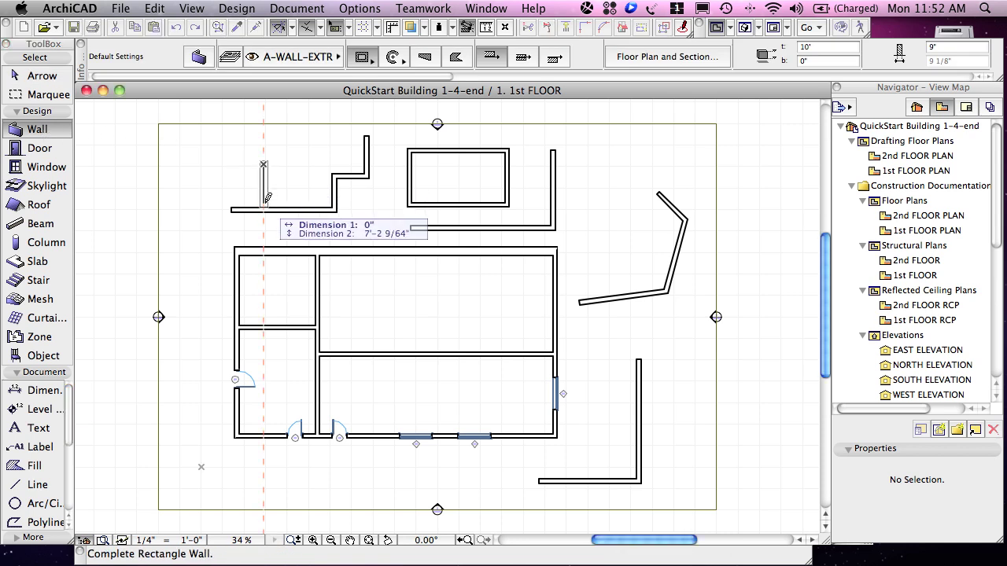
{"action": "left_click_drag", "start_coordinate": [362, 63], "coordinate": [382, 76]}
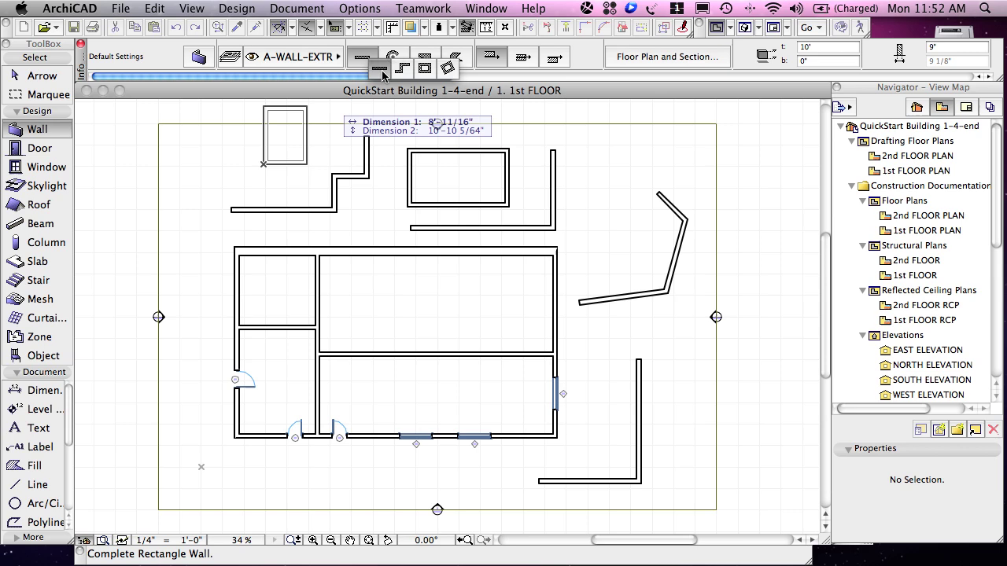
{"action": "left_click_drag", "start_coordinate": [382, 76], "coordinate": [382, 75]}
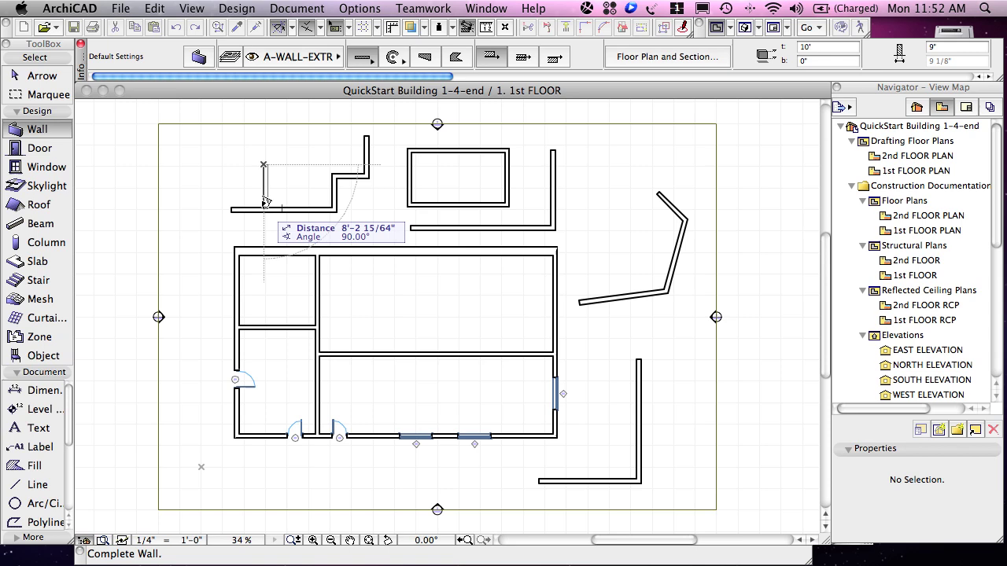
{"action": "left_click", "coordinate": [265, 202]}
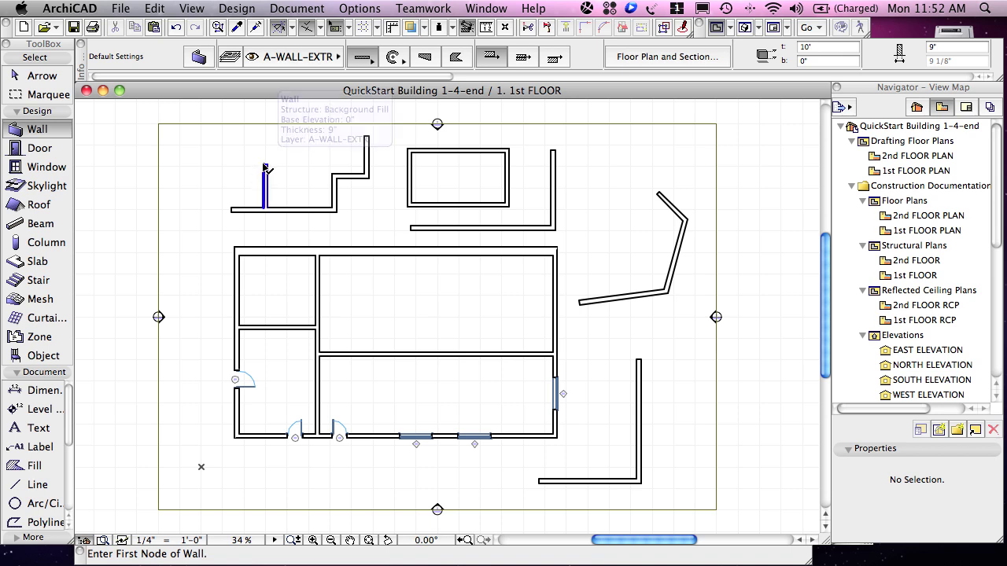
- Draw a short horizontal wall just above the new vertical wall
{"action": "left_click", "coordinate": [265, 168]}
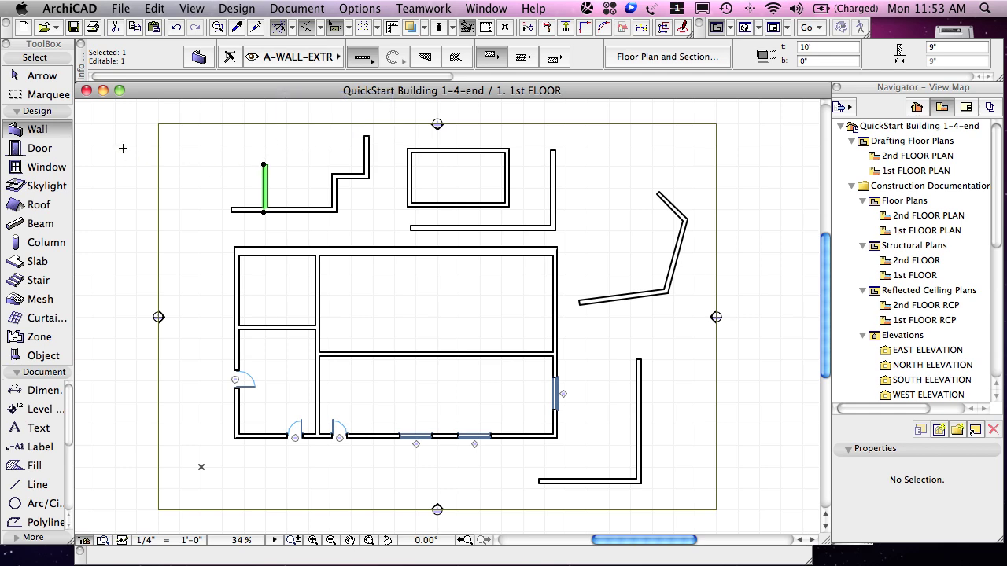
{"action": "left_click", "coordinate": [55, 138]}
{"action": "key", "text": "Escape"}
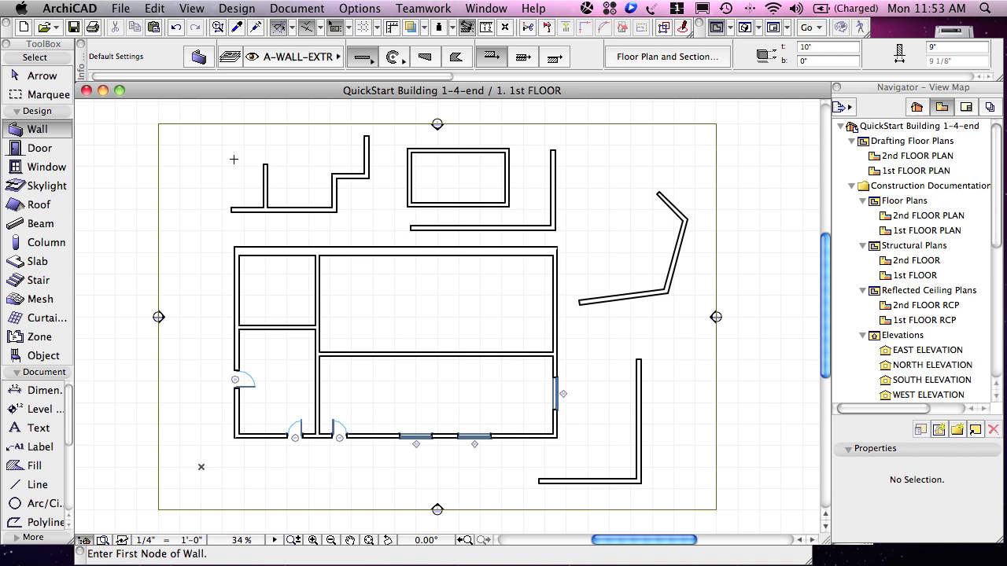
{"action": "left_click", "coordinate": [228, 148]}
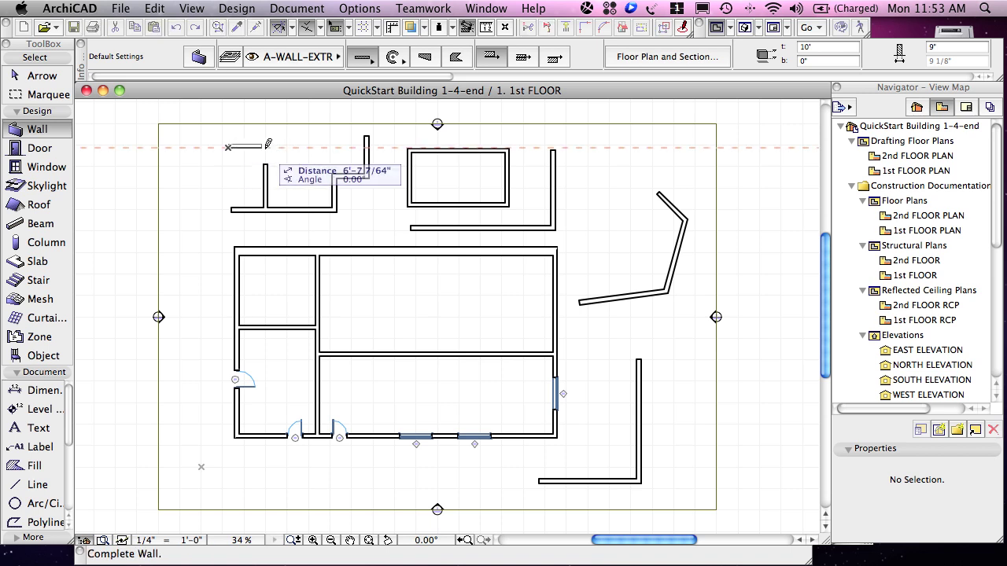
{"action": "left_click", "coordinate": [281, 145]}
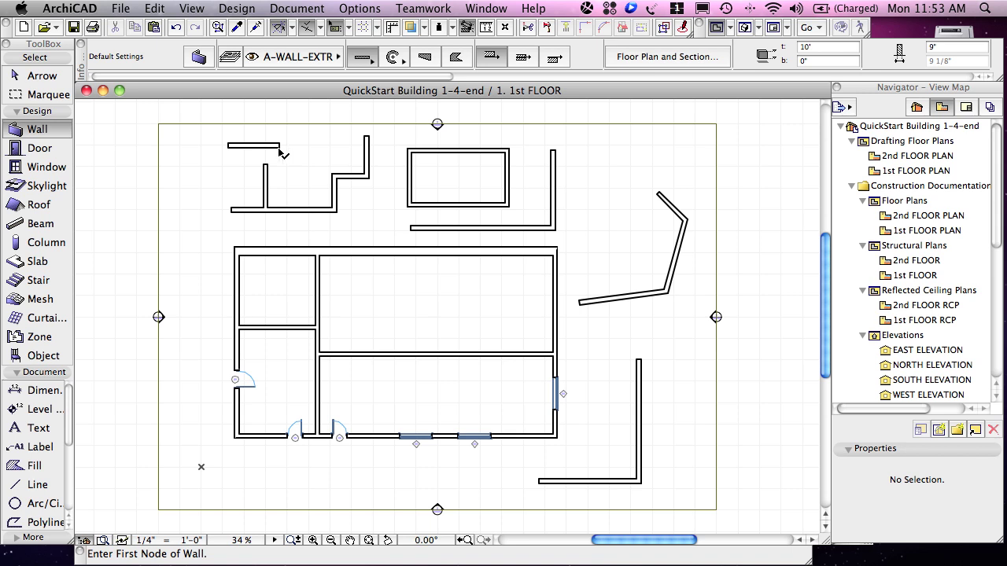
- Join the horizontal and vertical walls into a clean L corner with Intersect
{"action": "left_click", "coordinate": [280, 149], "text": "shift"}
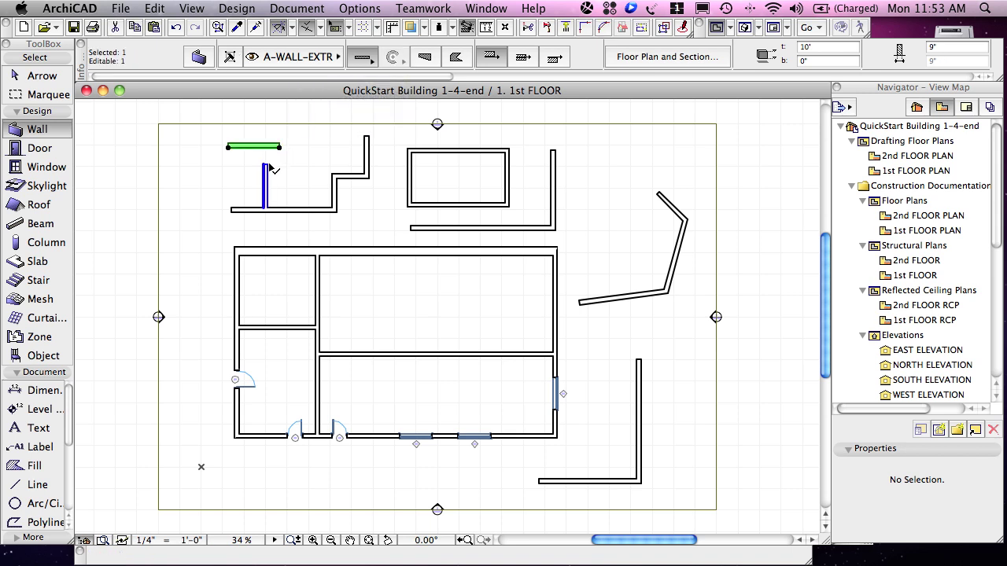
{"action": "left_click", "coordinate": [267, 168], "text": "shift"}
{"action": "left_click", "coordinate": [585, 27]}
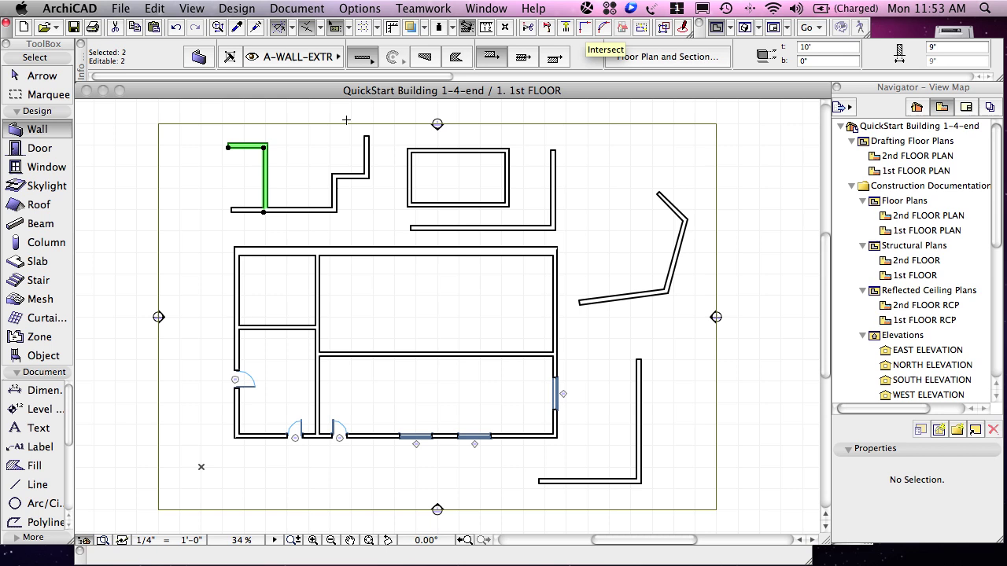
{"action": "left_click", "coordinate": [309, 155]}
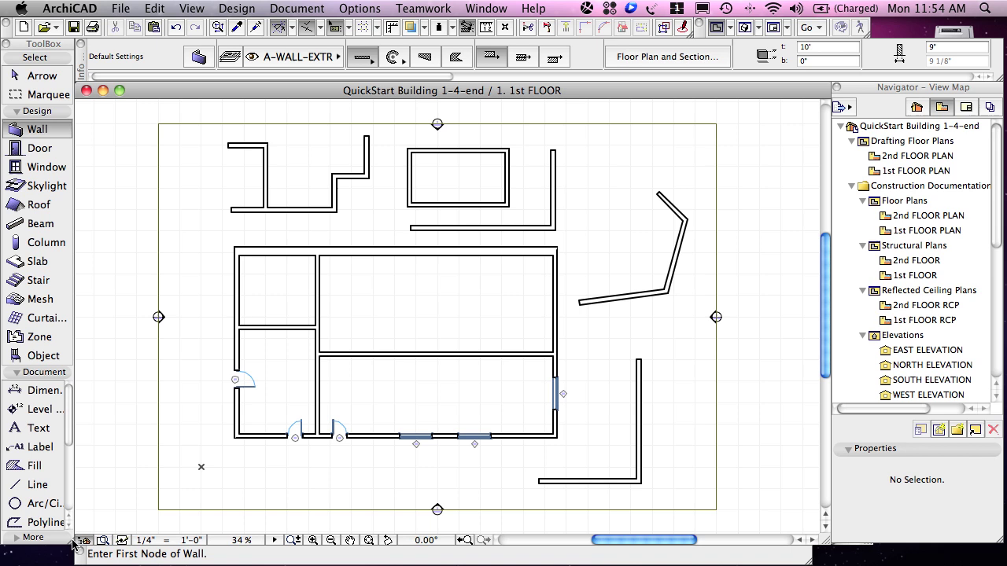
- Drag the ToolBox's bottom-right corner down to enlarge it slightly
{"action": "left_click_drag", "start_coordinate": [72, 548], "coordinate": [71, 565]}
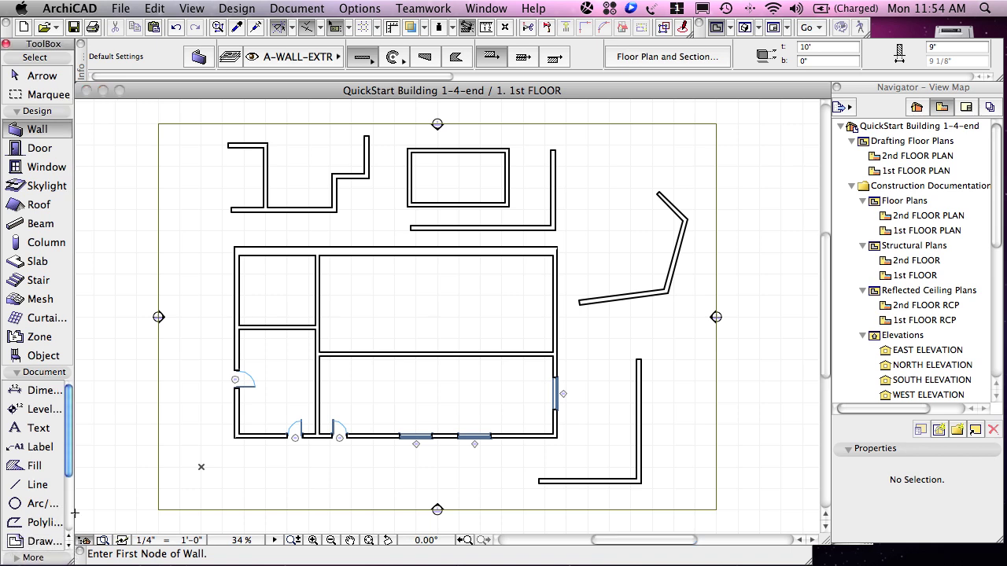
{"action": "mouse_move", "coordinate": [69, 465]}
{"action": "left_mouse_down"}
{"action": "mouse_move", "coordinate": [70, 525]}
{"action": "mouse_move", "coordinate": [70, 465]}
{"action": "left_mouse_up"}
- Open the Quick Options palette from the bottom-left window icon and drag it over the plan
{"action": "left_click", "coordinate": [123, 541]}
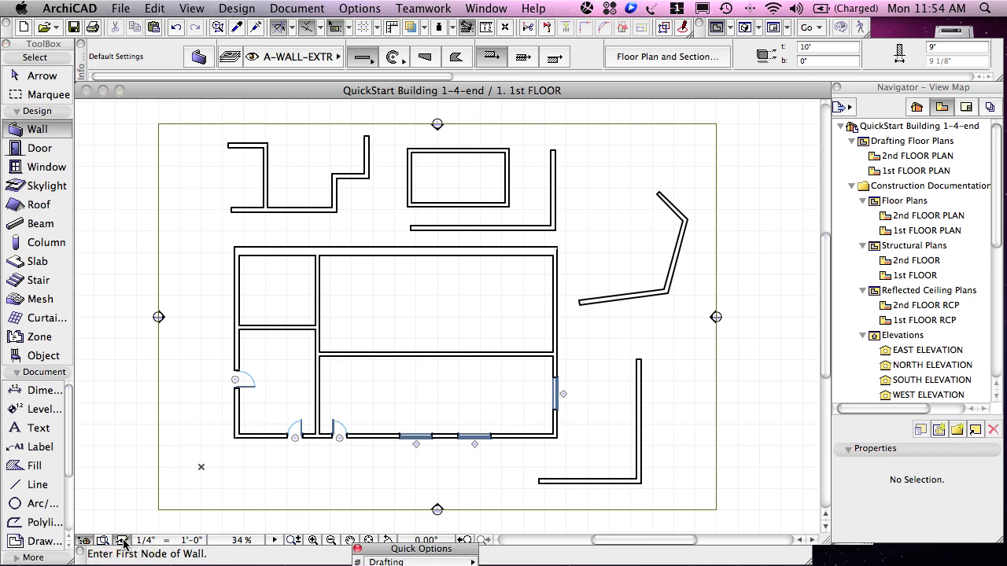
{"action": "left_click", "coordinate": [124, 541]}
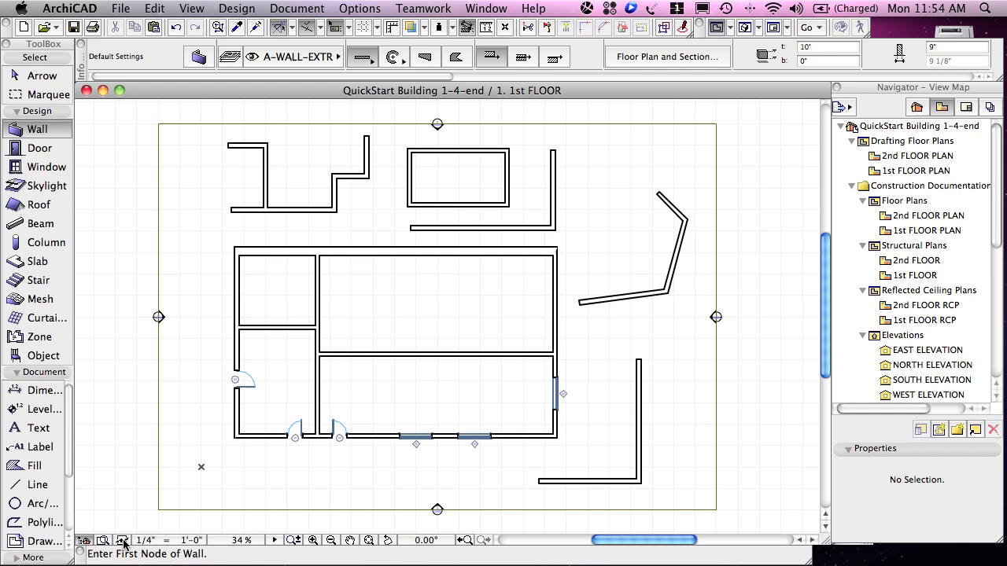
{"action": "left_click", "coordinate": [124, 541]}
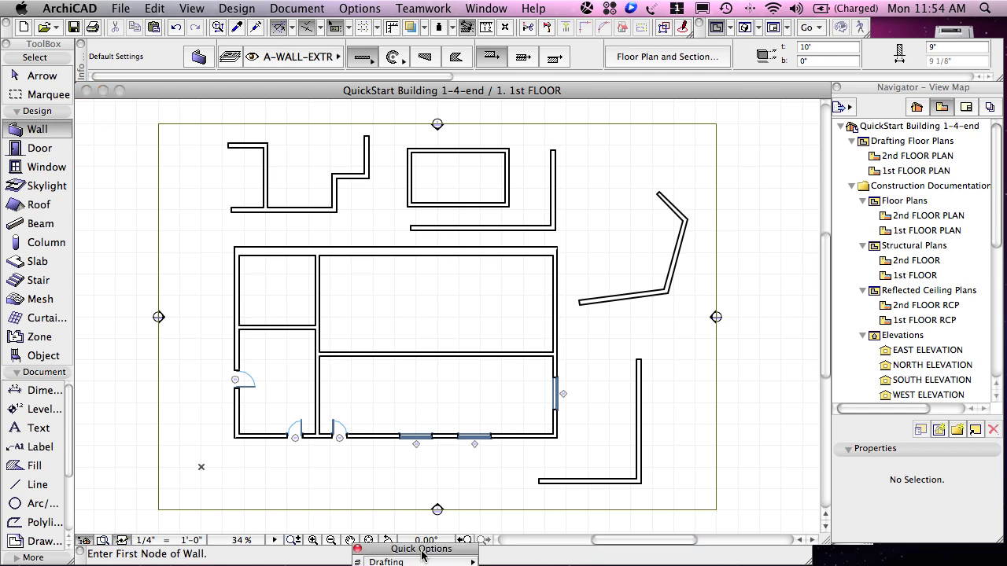
{"action": "left_click_drag", "start_coordinate": [423, 553], "coordinate": [718, 441]}
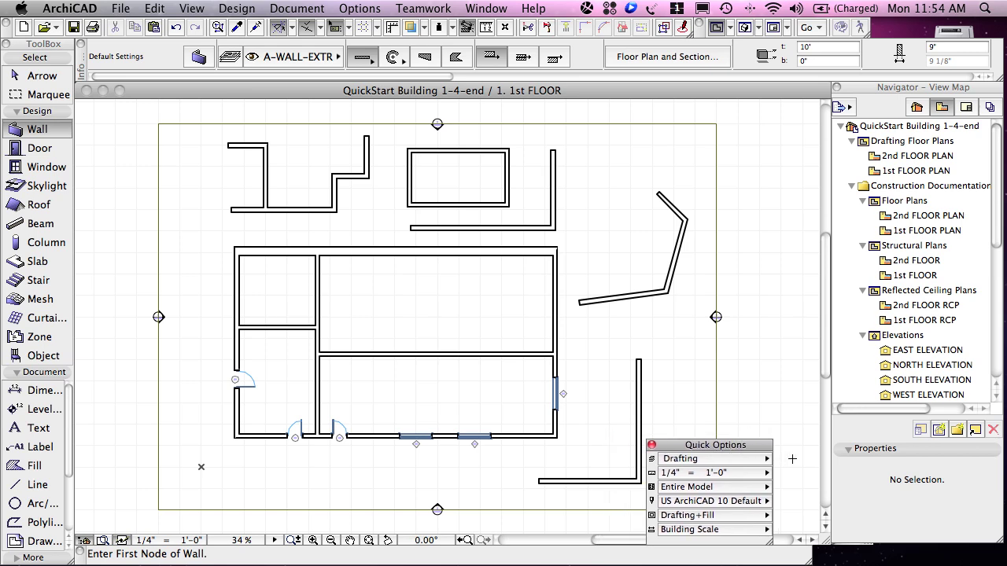
- Dock Quick Options under the Navigator palette, resizing both so they line up
{"action": "left_click_drag", "start_coordinate": [999, 544], "coordinate": [1004, 453]}
{"action": "left_click_drag", "start_coordinate": [724, 445], "coordinate": [909, 464]}
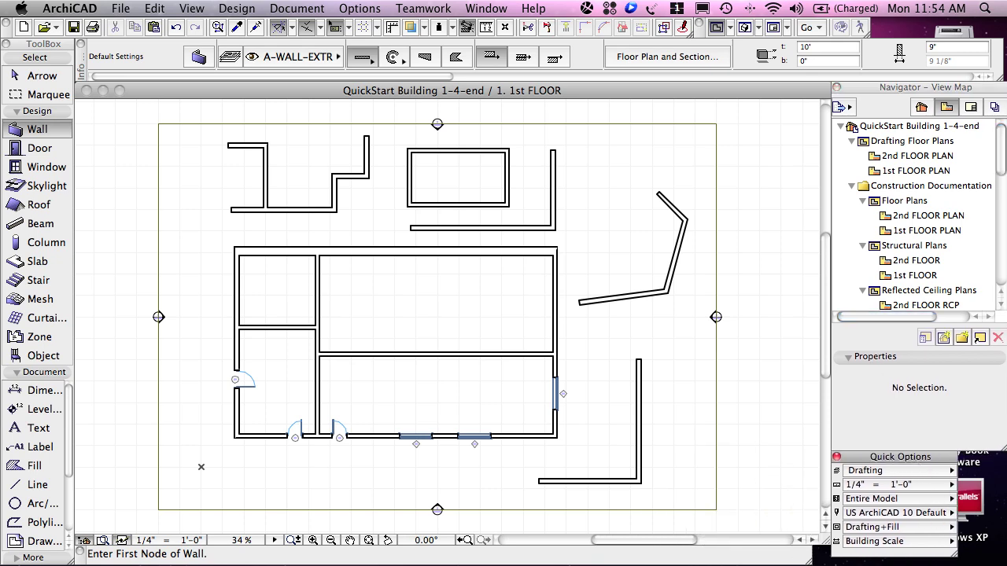
{"action": "left_click_drag", "start_coordinate": [956, 559], "coordinate": [1006, 560]}
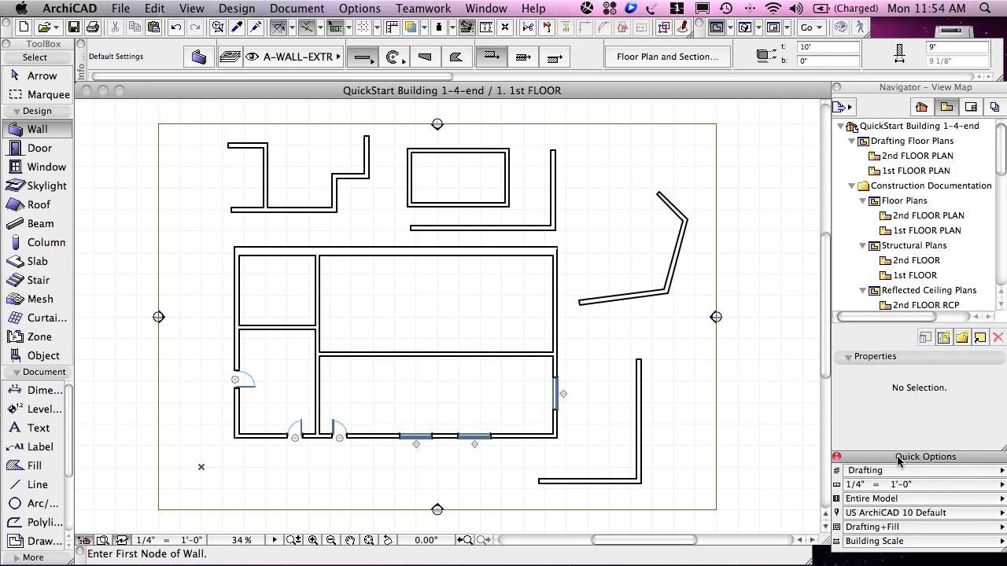
{"action": "left_click_drag", "start_coordinate": [899, 458], "coordinate": [899, 470]}
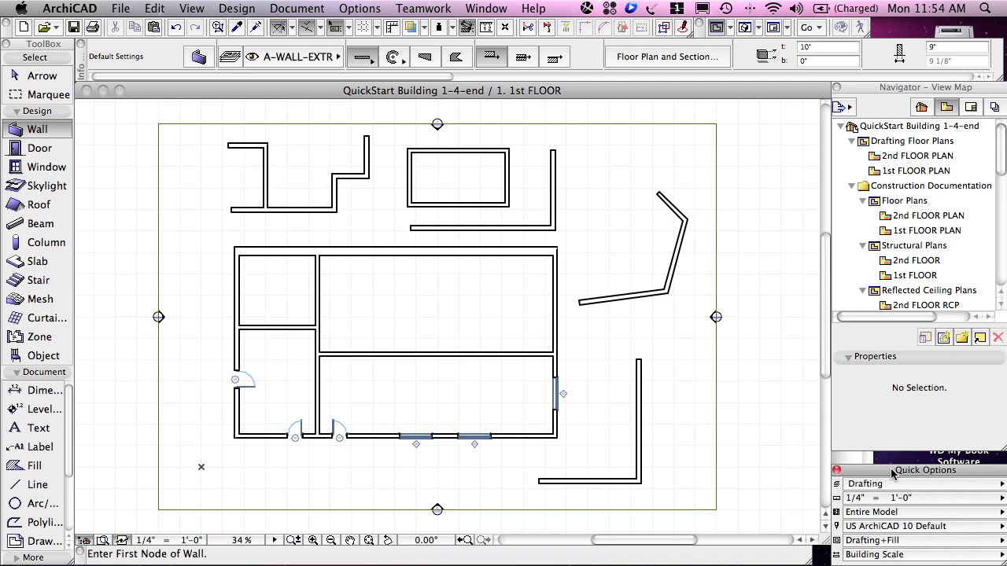
{"action": "left_click_drag", "start_coordinate": [1003, 447], "coordinate": [1003, 465]}
{"action": "left_click", "coordinate": [987, 471]}
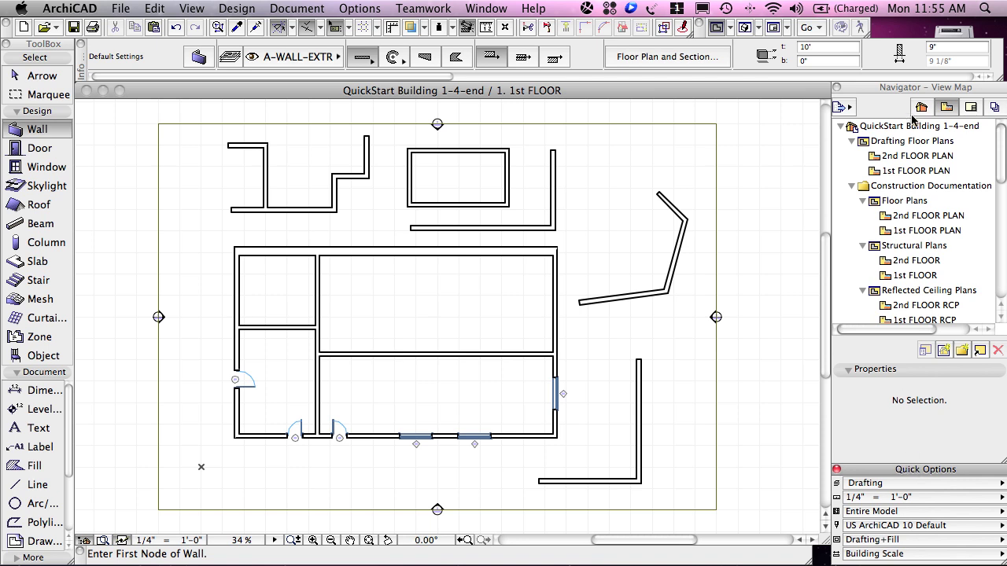
- Nudge the docked Navigator, Properties and Quick Options column slightly left by its Navigator title bar
{"action": "mouse_move", "coordinate": [909, 88]}
{"action": "left_mouse_down"}
{"action": "mouse_move", "coordinate": [847, 92]}
{"action": "mouse_move", "coordinate": [902, 92]}
{"action": "left_mouse_up"}
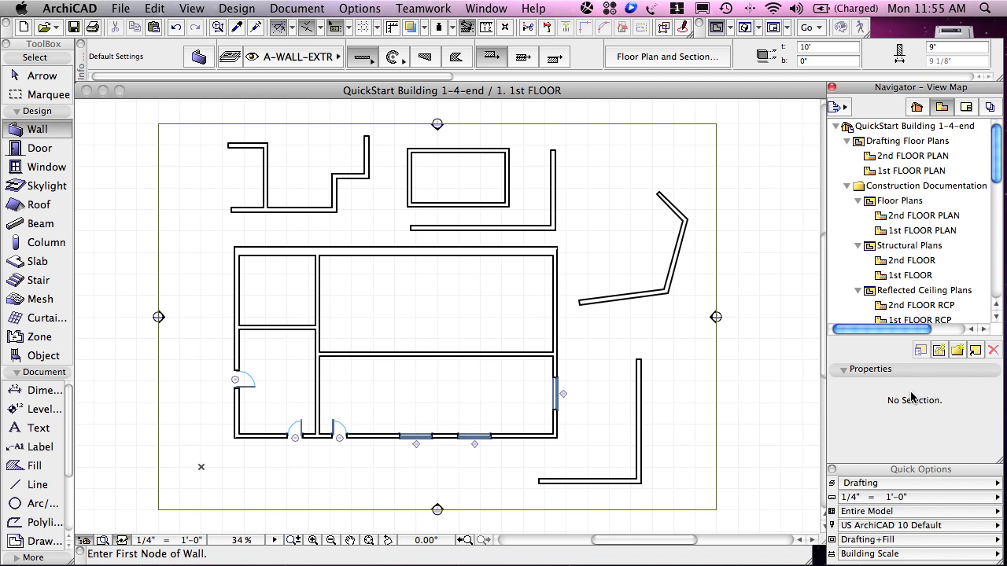